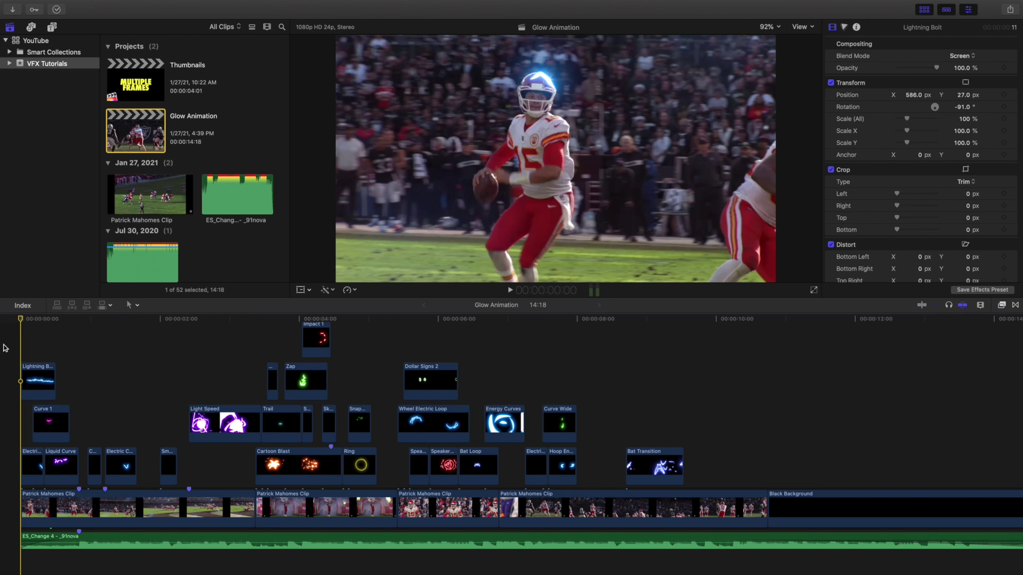
Play the Glow Animation project from the start of the timeline
{"action": "key", "text": "space"}
{"action": "key", "text": "Home"}
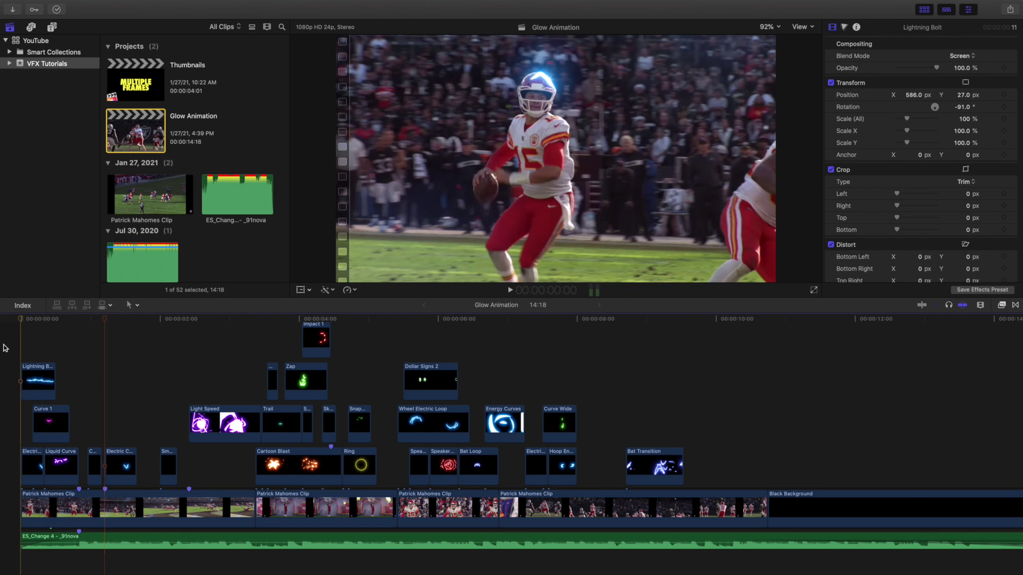
{"action": "key", "text": "space"}
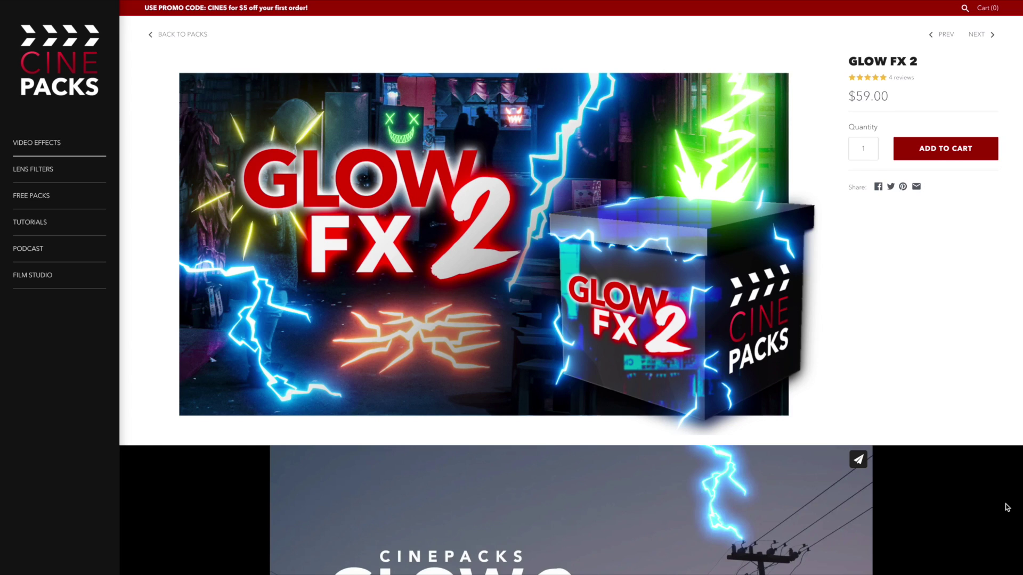
In the web browser, read through the CinePacks Glow FX 2 product page down to its asset list
{"action": "scroll", "coordinate": [1007, 507], "scroll_direction": "down", "scroll_amount": 2}
{"action": "scroll", "coordinate": [1007, 507], "scroll_direction": "down", "scroll_amount": 3}
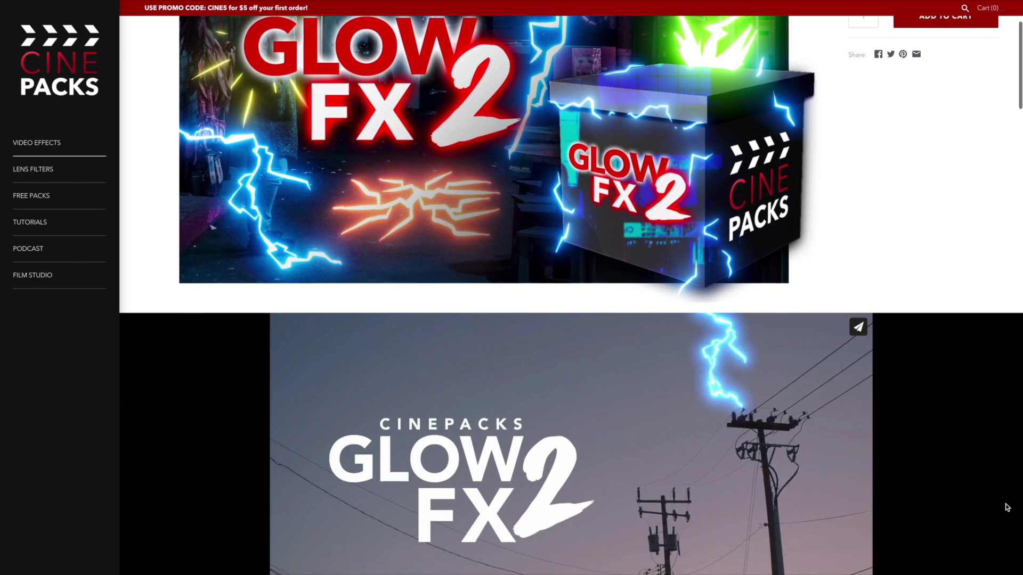
{"action": "scroll", "coordinate": [1007, 507], "scroll_direction": "down", "scroll_amount": 3}
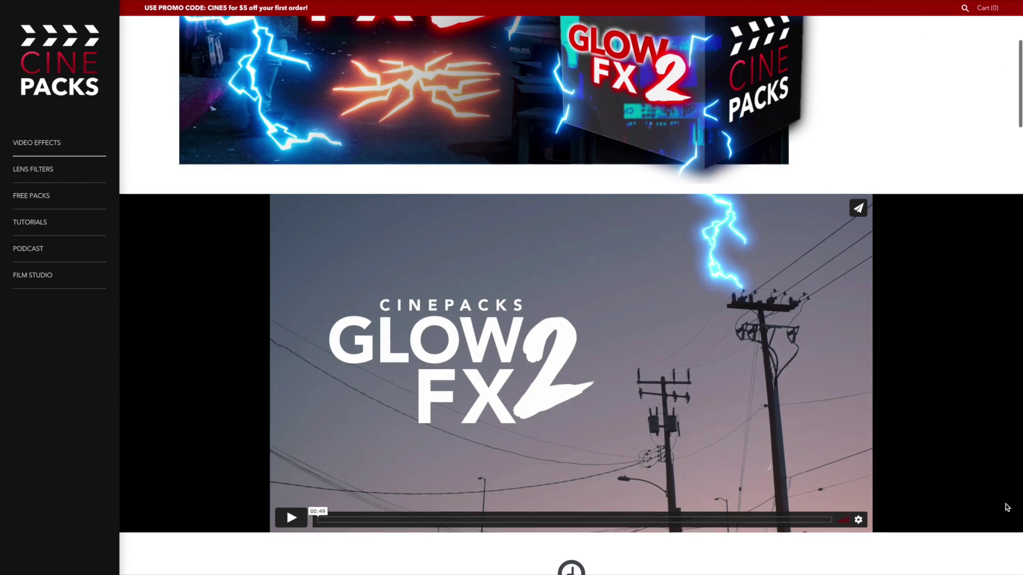
{"action": "scroll", "coordinate": [1007, 507], "scroll_direction": "down", "scroll_amount": 3}
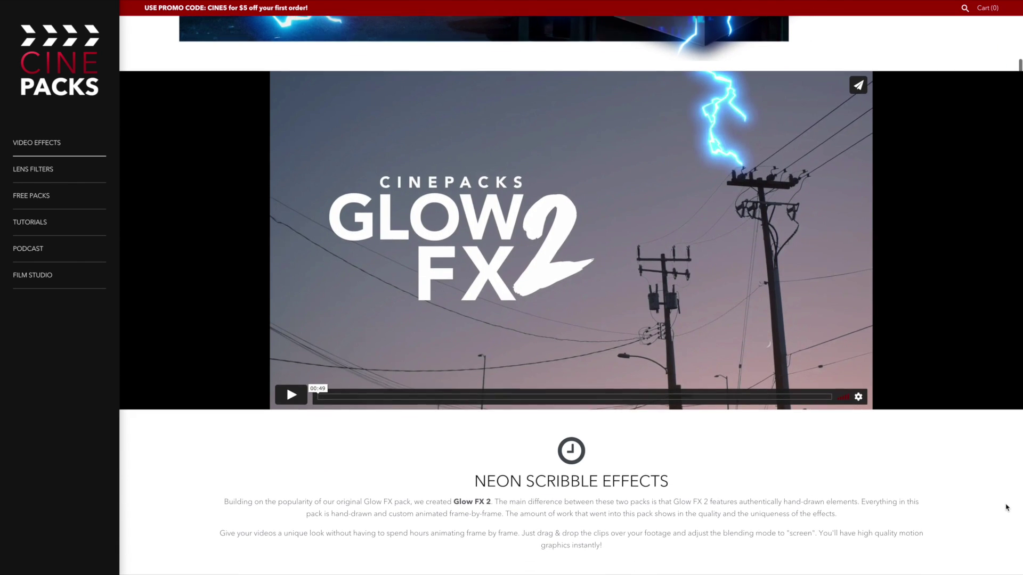
{"action": "scroll", "coordinate": [1007, 507], "scroll_direction": "down", "scroll_amount": 3}
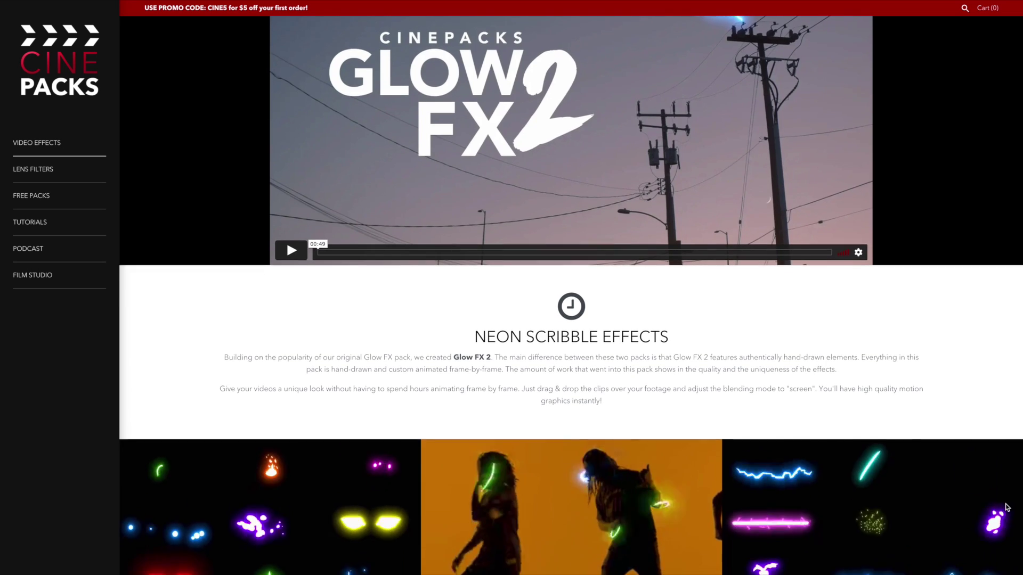
{"action": "scroll", "coordinate": [1007, 507], "scroll_direction": "down", "scroll_amount": 4}
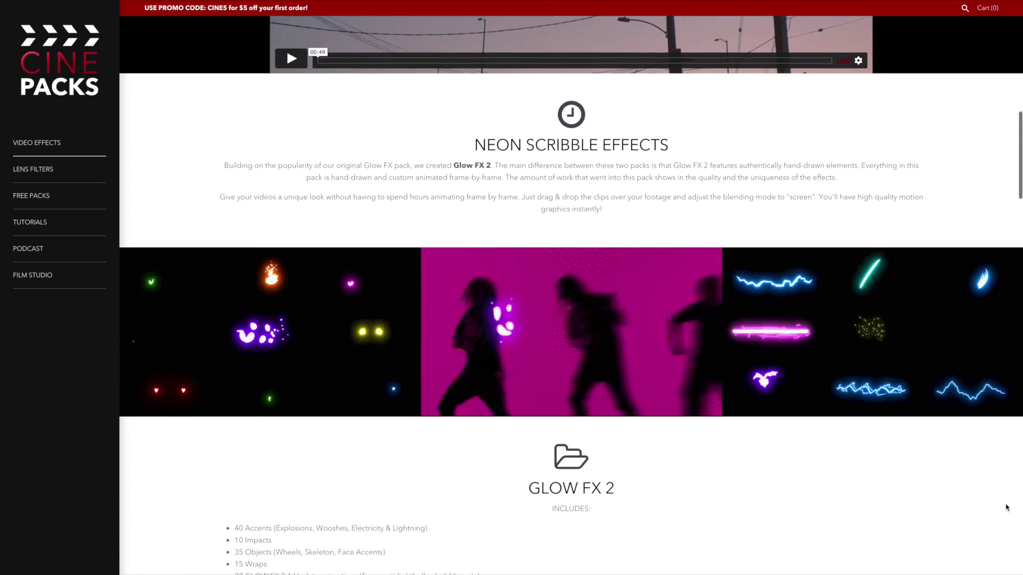
{"action": "scroll", "coordinate": [1007, 507], "scroll_direction": "down", "scroll_amount": 1}
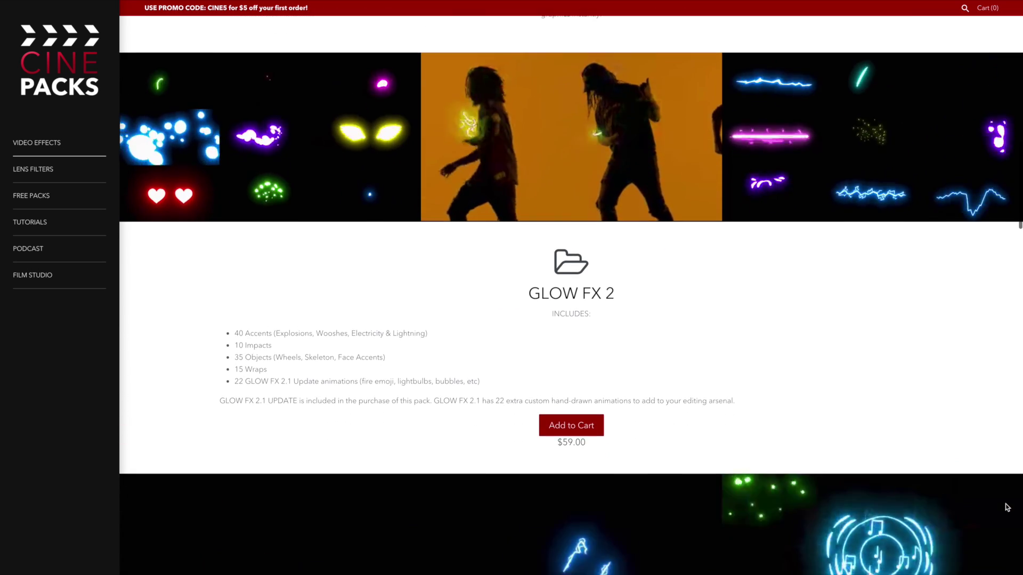
{"action": "scroll", "coordinate": [1007, 507], "scroll_direction": "down", "scroll_amount": 3}
{"action": "scroll", "coordinate": [1007, 507], "scroll_direction": "down", "scroll_amount": 4}
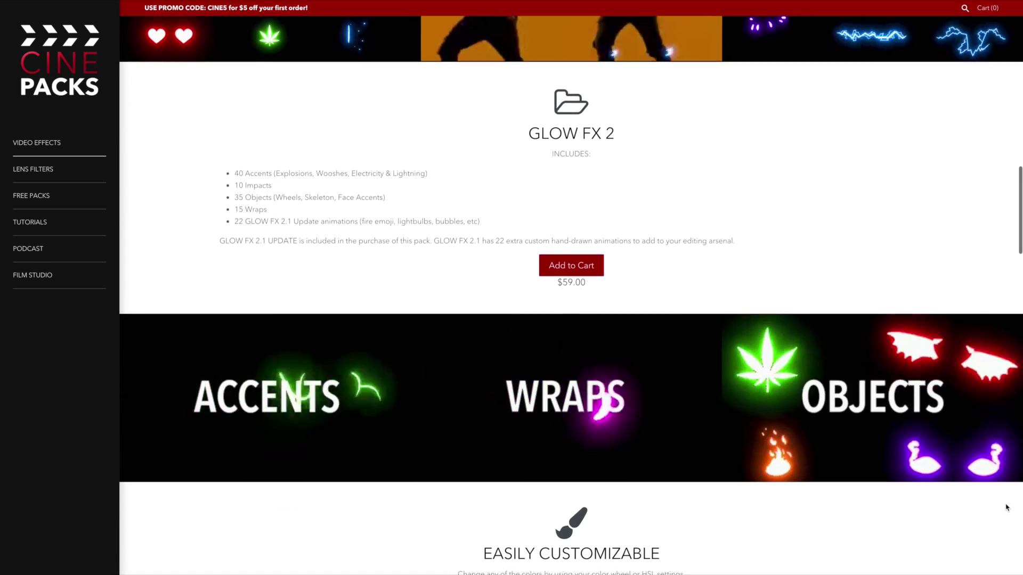
{"action": "scroll", "coordinate": [1007, 507], "scroll_direction": "down", "scroll_amount": 5}
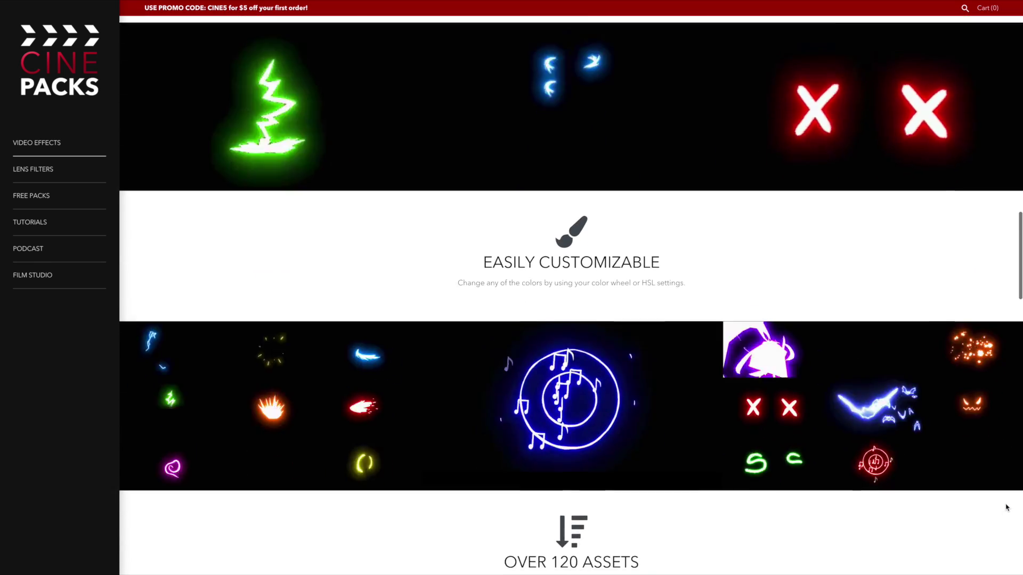
{"action": "scroll", "coordinate": [1007, 507], "scroll_direction": "down", "scroll_amount": 3}
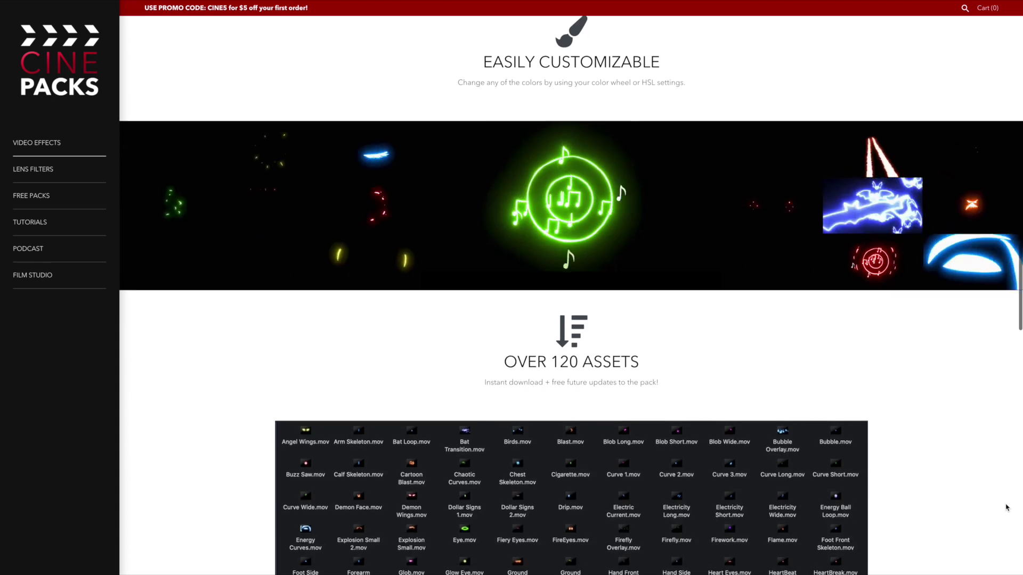
{"action": "scroll", "coordinate": [1007, 508], "scroll_direction": "down", "scroll_amount": 4}
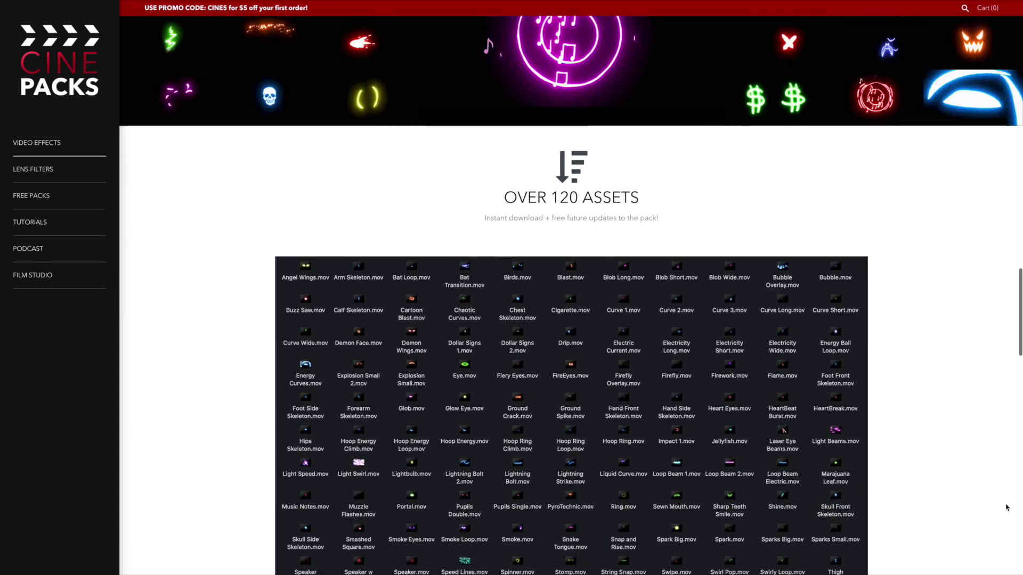
{"action": "scroll", "coordinate": [1007, 507], "scroll_direction": "down", "scroll_amount": 1}
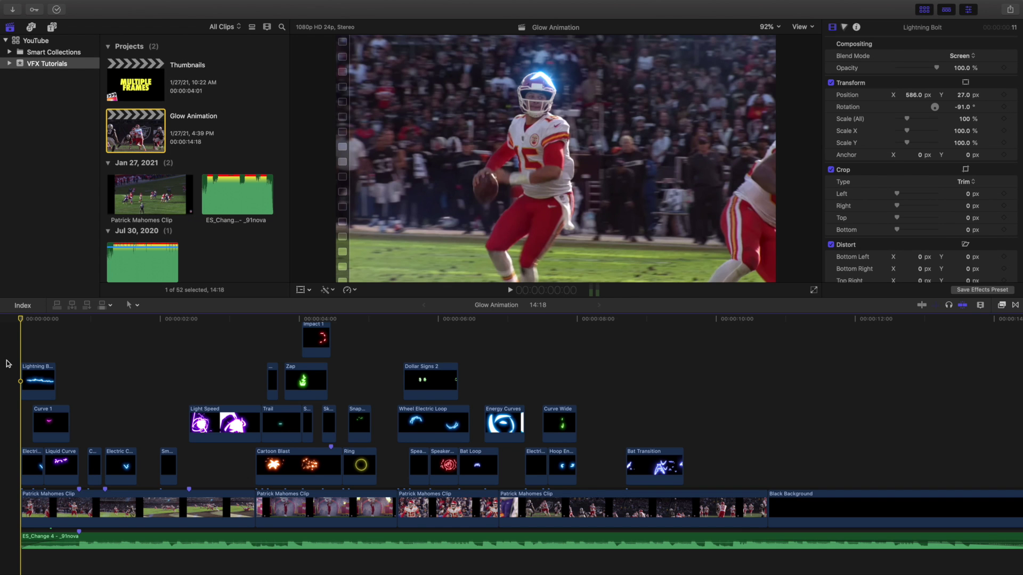
Play back the Glow Animation edit twice from the beginning to review the glow effects over the football footage
{"action": "key", "text": "space"}
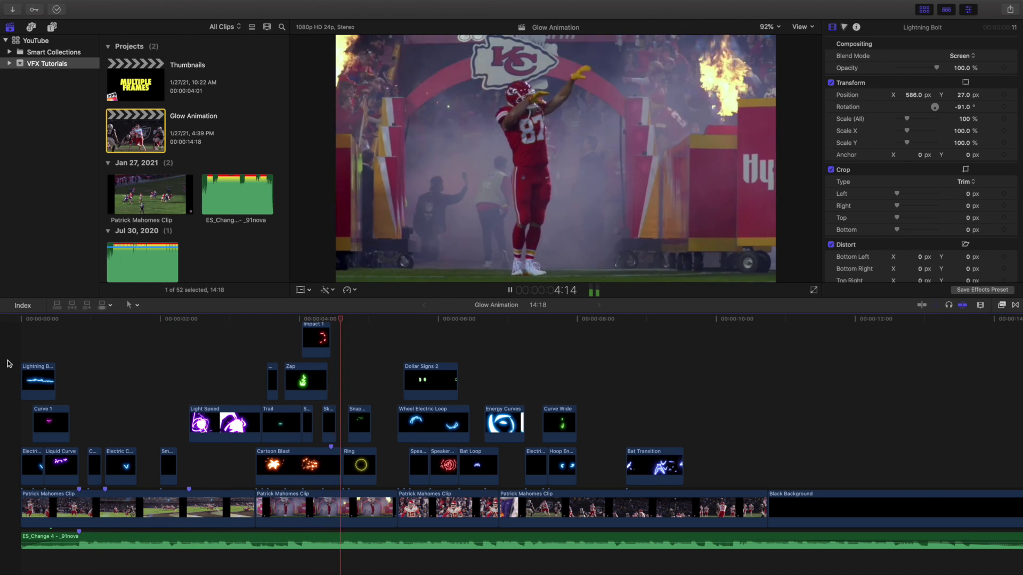
{"action": "key", "text": "space"}
{"action": "key", "text": "Home"}
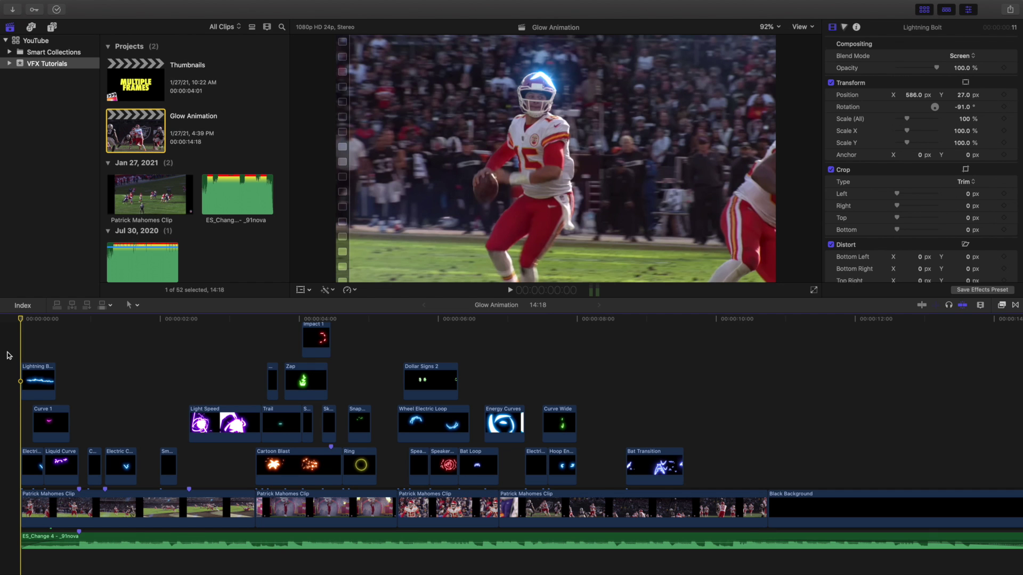
{"action": "key", "text": "space"}
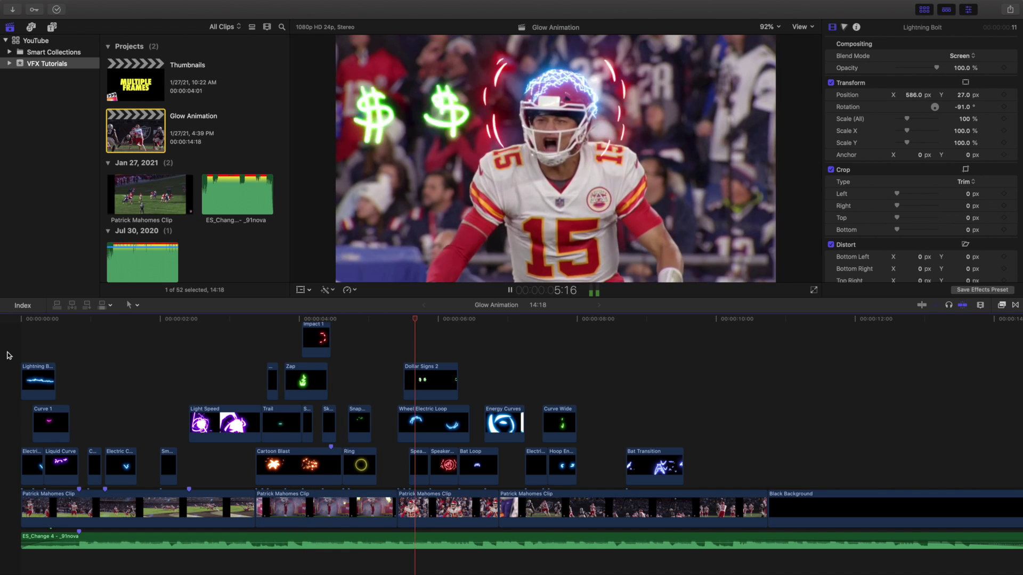
{"action": "key", "text": "space"}
{"action": "key", "text": "Home"}
Select the Energy Curves clip and check its blend mode and opacity settings
{"action": "left_click", "coordinate": [40, 382]}
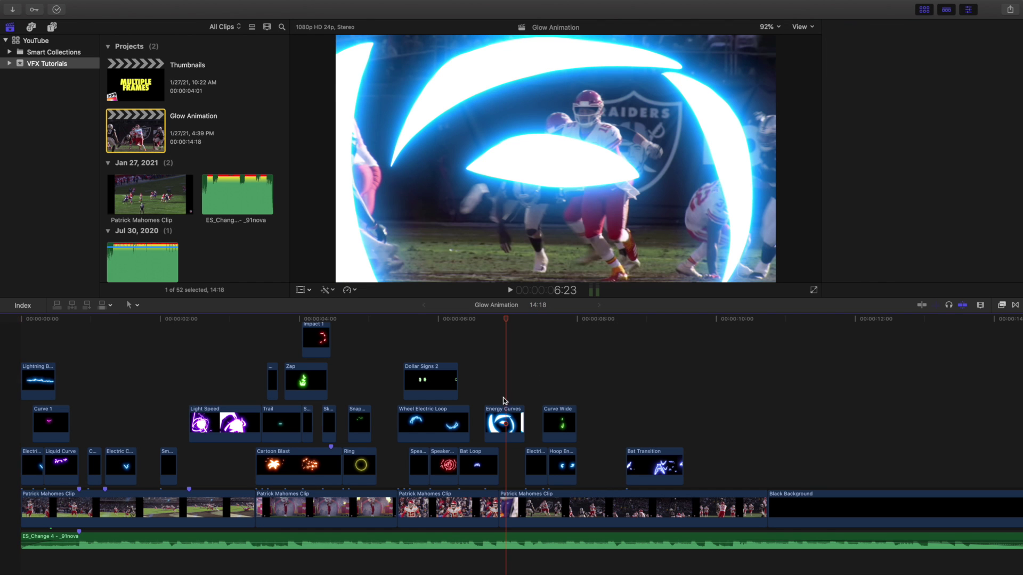
{"action": "left_click", "coordinate": [506, 418]}
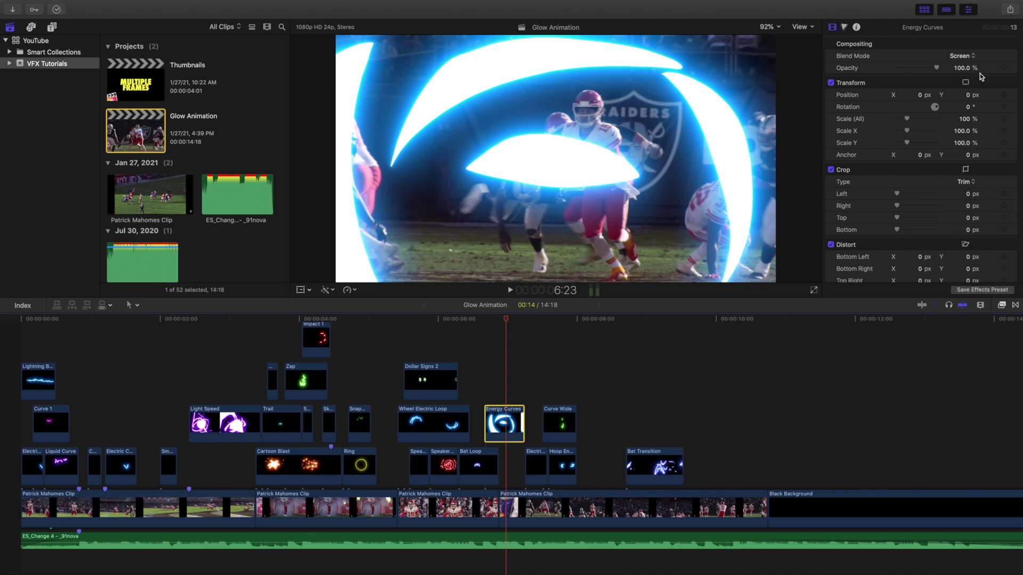
Select the Lightning Bolt clip and review the opening frames to examine how the bolt strikes beside the quarterback
{"action": "left_click", "coordinate": [23, 381]}
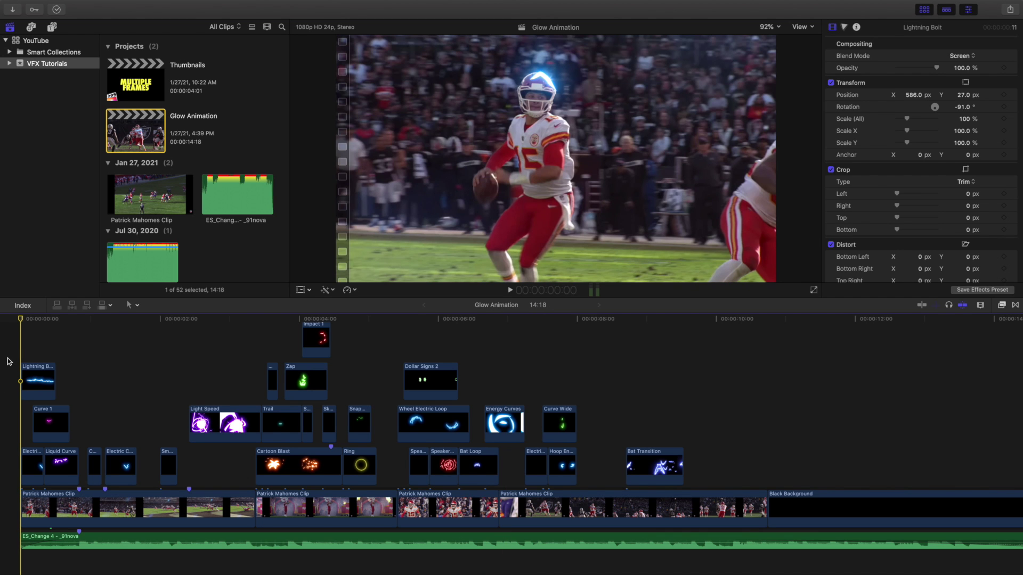
{"action": "key", "text": "Right"}
{"action": "key", "text": "Right"}
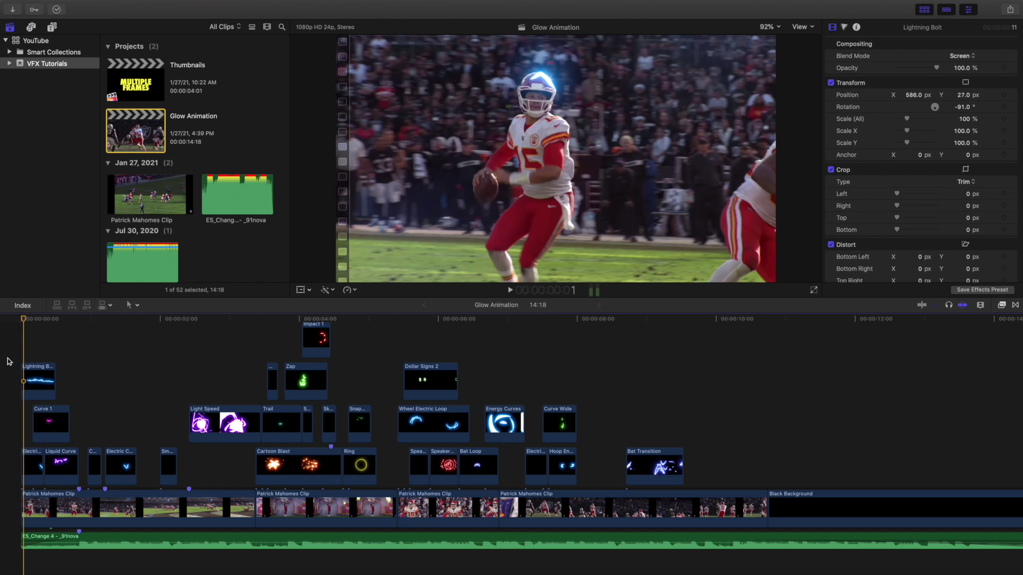
{"action": "key", "text": "Left"}
{"action": "key", "text": "Left"}
{"action": "left_click", "coordinate": [33, 375]}
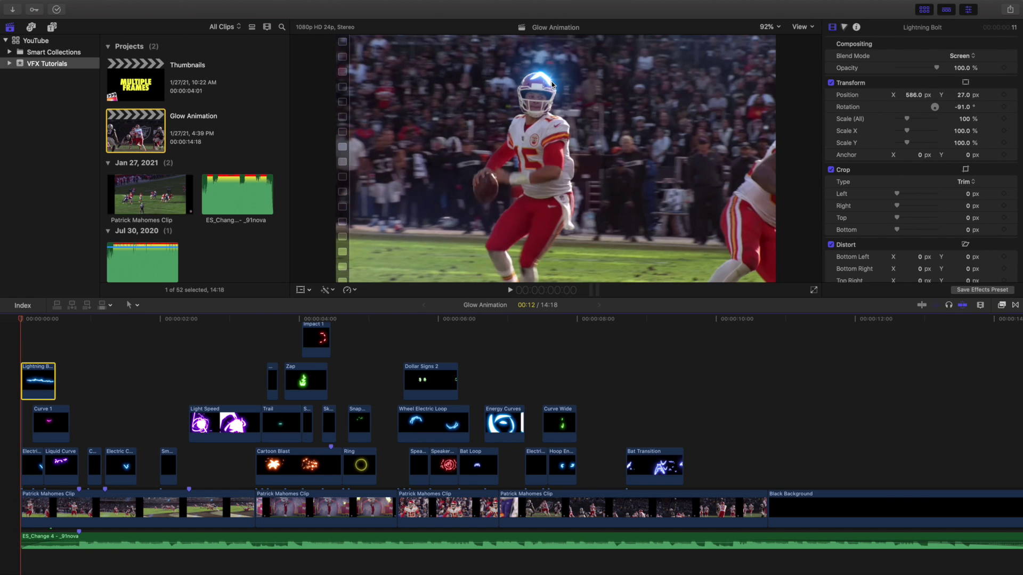
{"action": "key", "text": "space"}
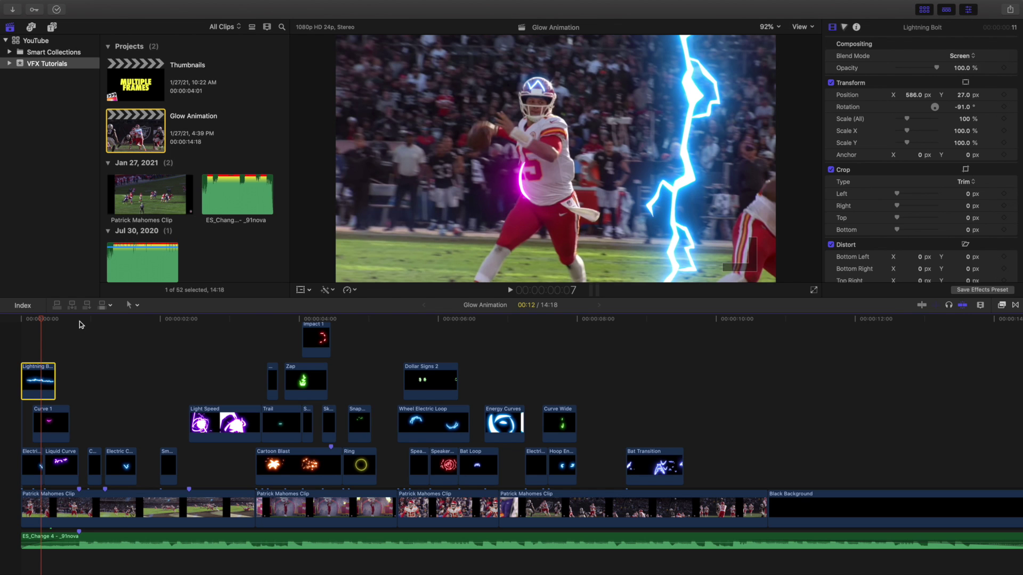
Select the first Electric Current clip and examine its position, rotation and scale keyframes frame by frame from the timeline start
{"action": "left_click", "coordinate": [8, 350]}
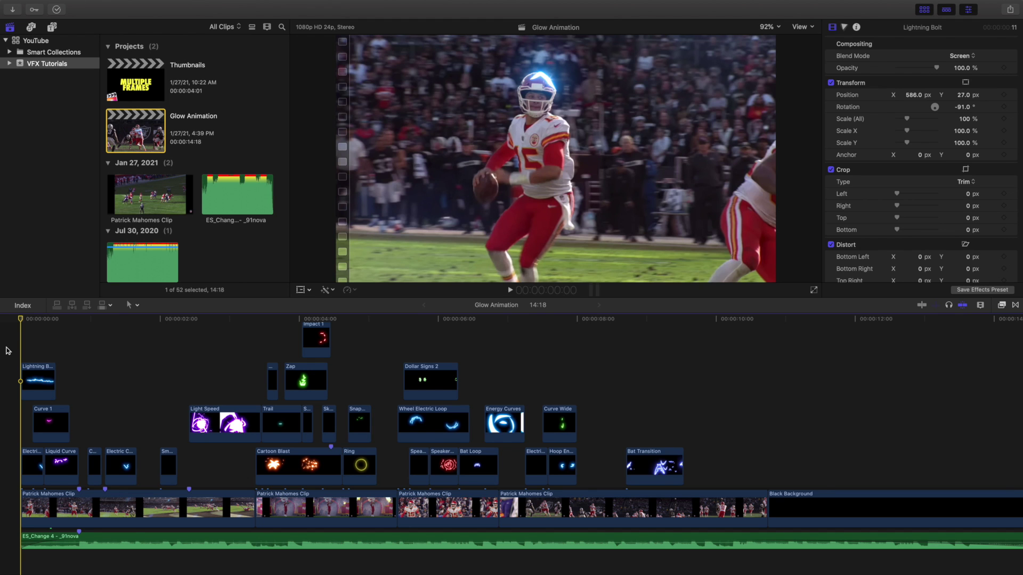
{"action": "key", "text": "super+equal"}
{"action": "key", "text": "super+equal"}
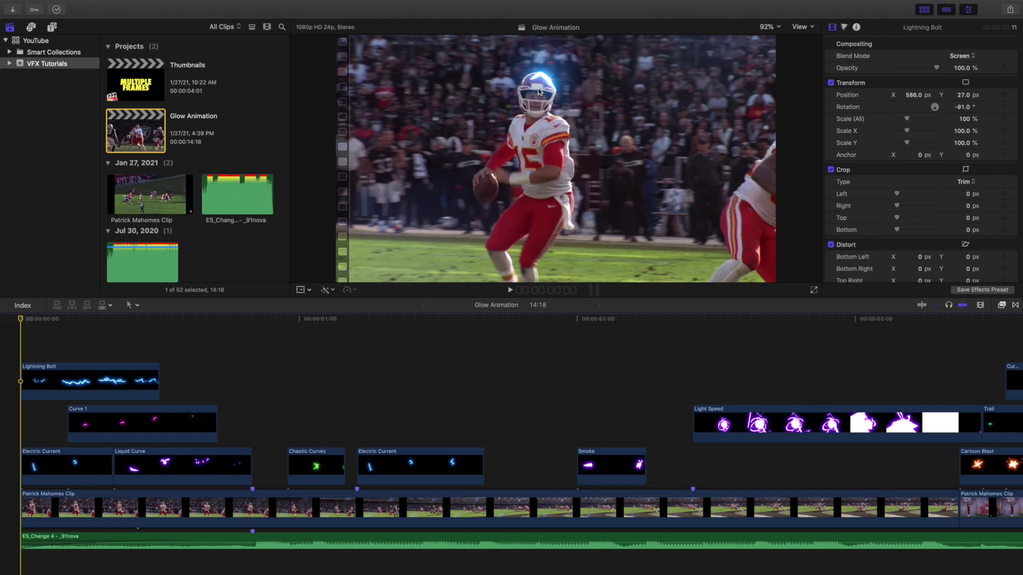
{"action": "left_click", "coordinate": [36, 473]}
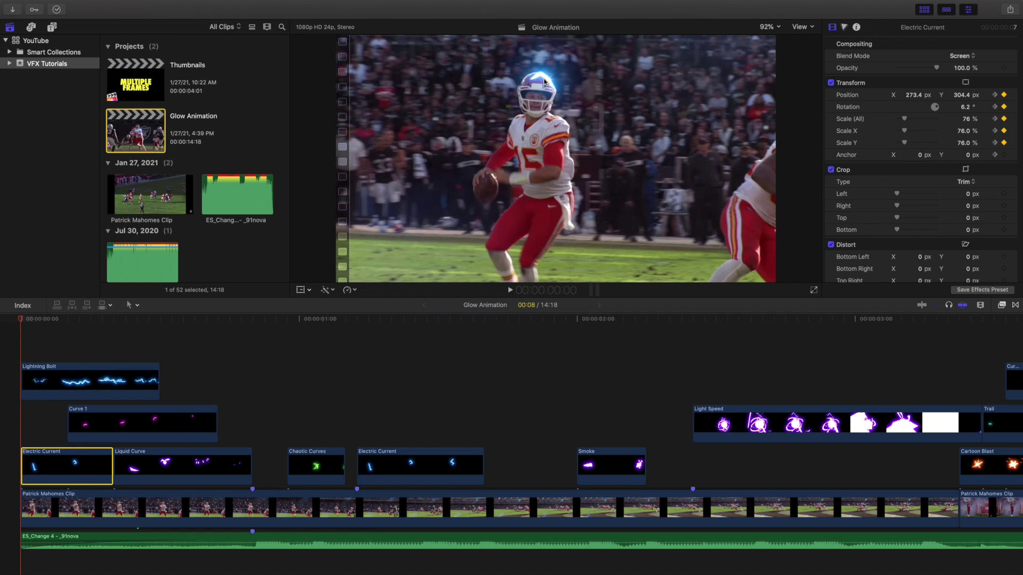
{"action": "key", "text": "space"}
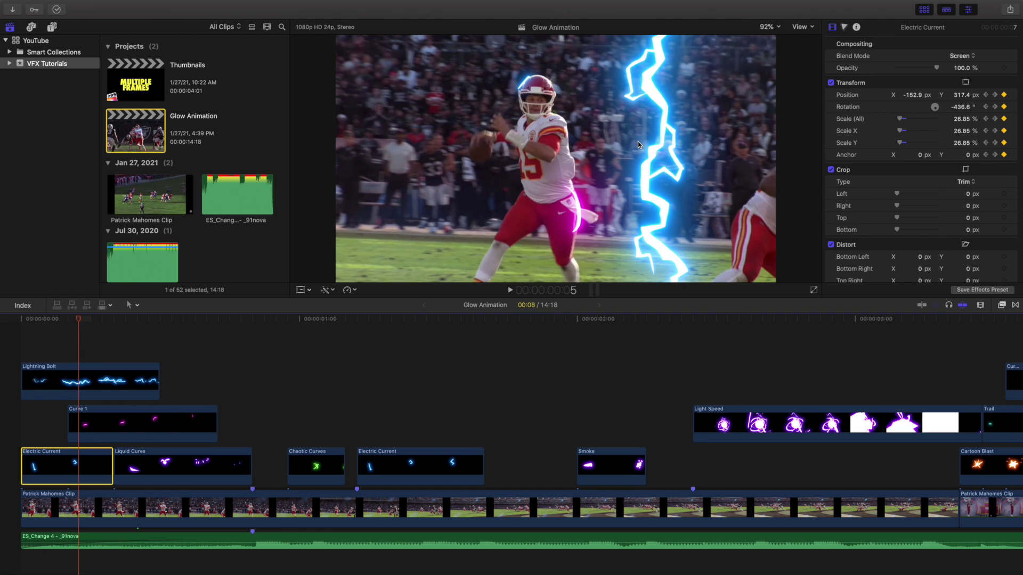
{"action": "key", "text": "Left"}
{"action": "key", "text": "Left"}
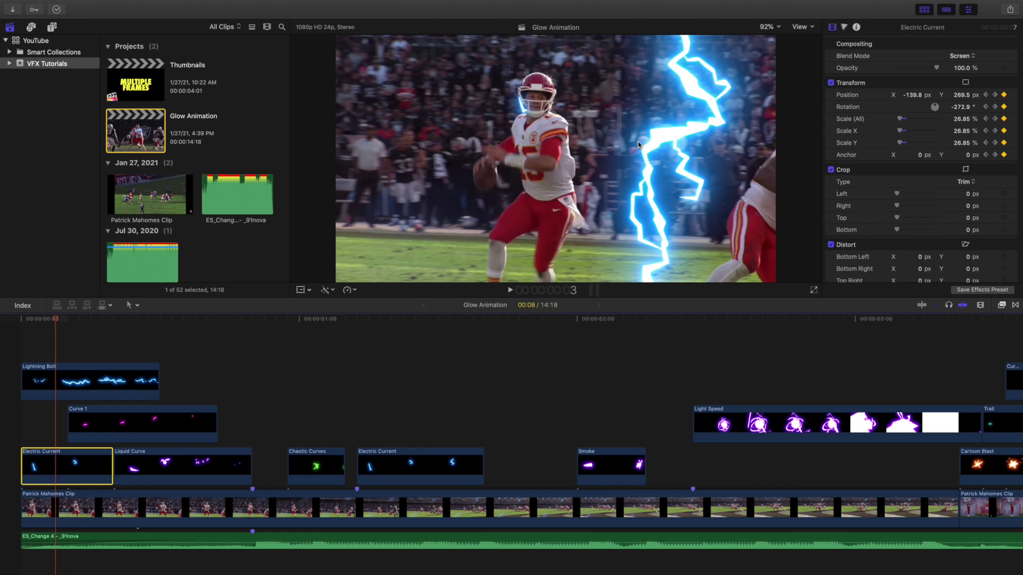
{"action": "key", "text": "l"}
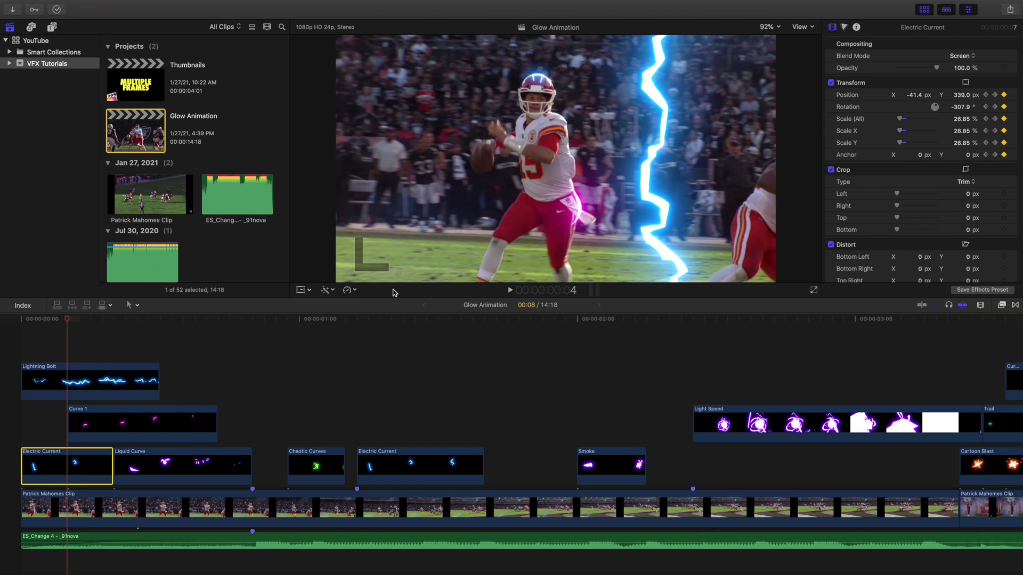
Select the Curve 1 clip and examine frame by frame how its keyframed position and rotation wrap around the quarterback's body
{"action": "left_click", "coordinate": [121, 419]}
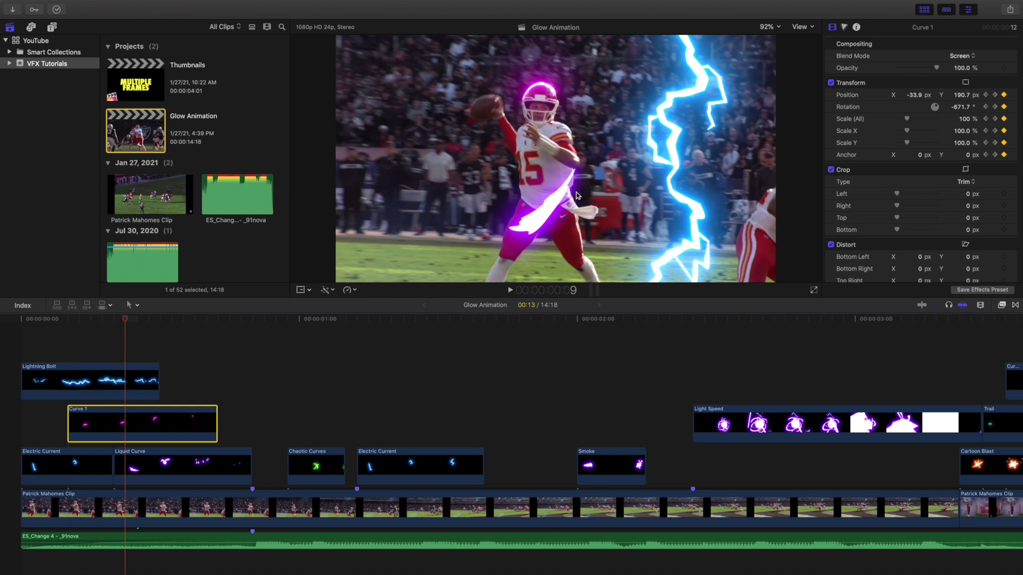
{"action": "key", "text": "j"}
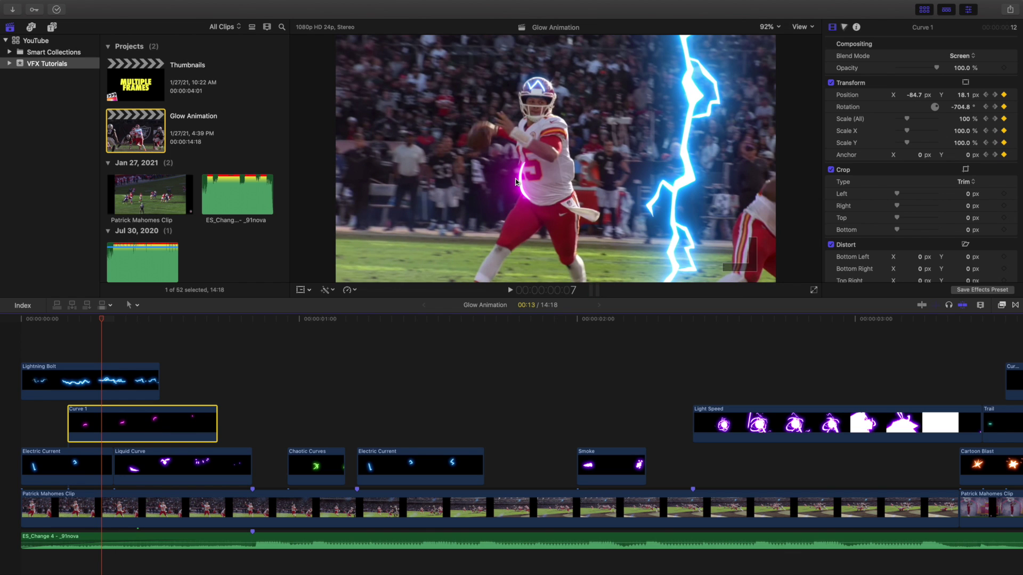
{"action": "key", "text": "Right"}
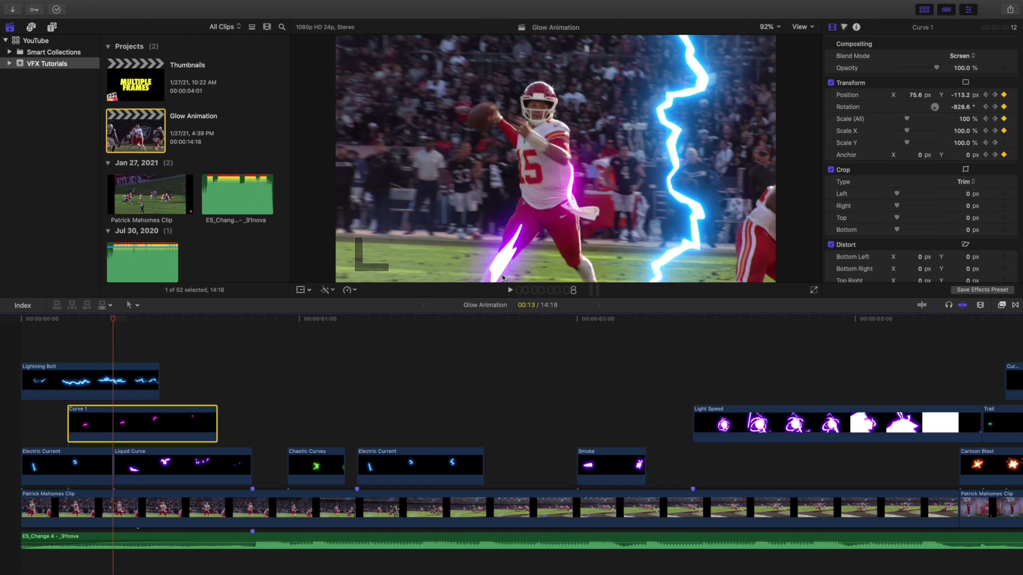
{"action": "key", "text": "Right"}
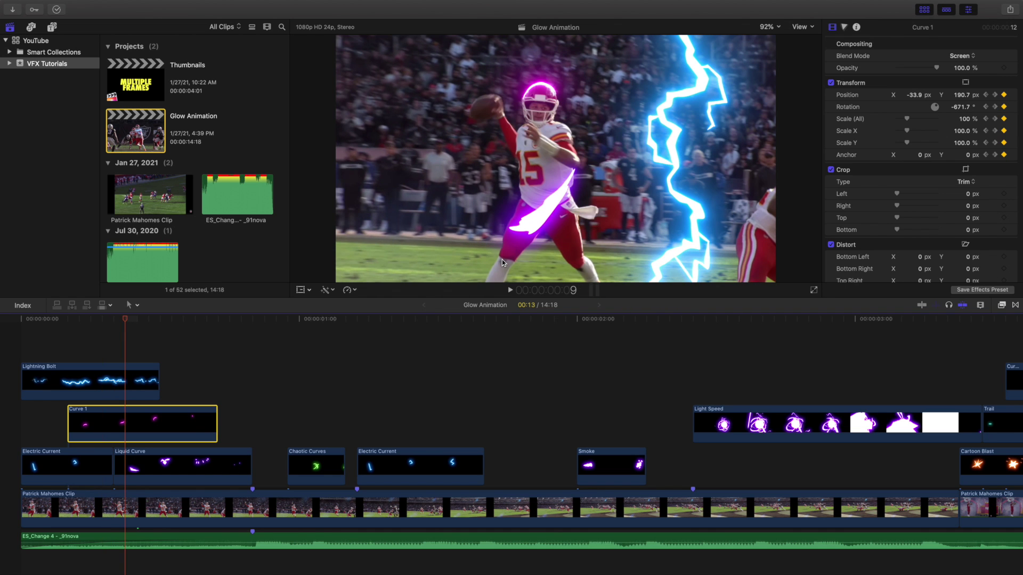
{"action": "key", "text": "Right"}
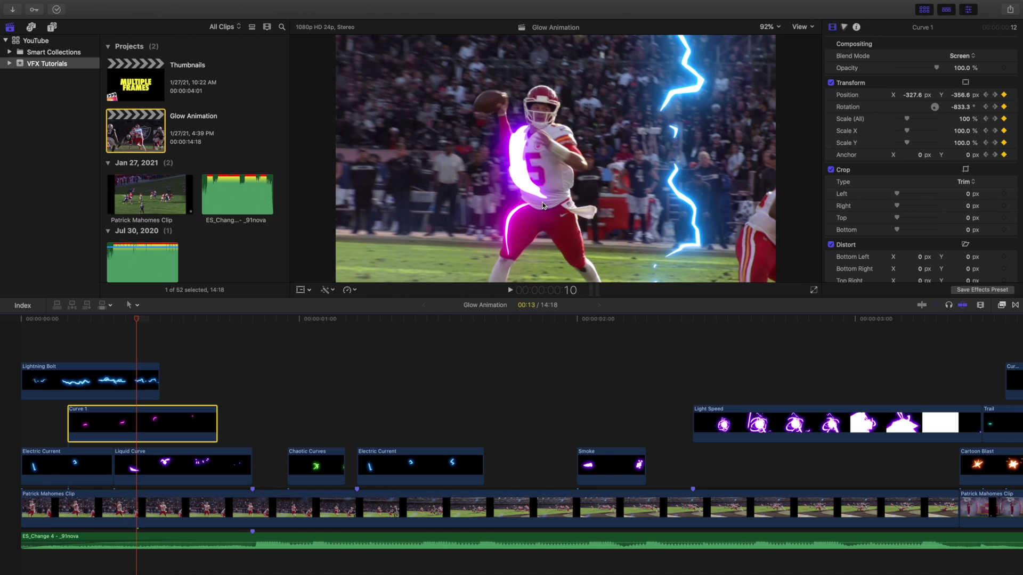
{"action": "key", "text": "Right"}
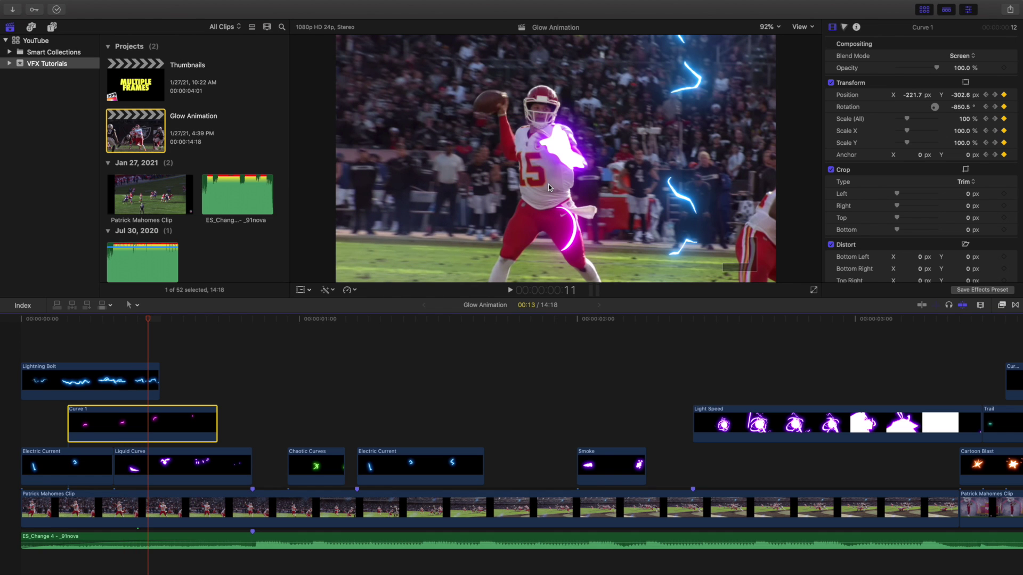
{"action": "key", "text": "Right"}
{"action": "key", "text": "Right"}
{"action": "key", "text": "Right"}
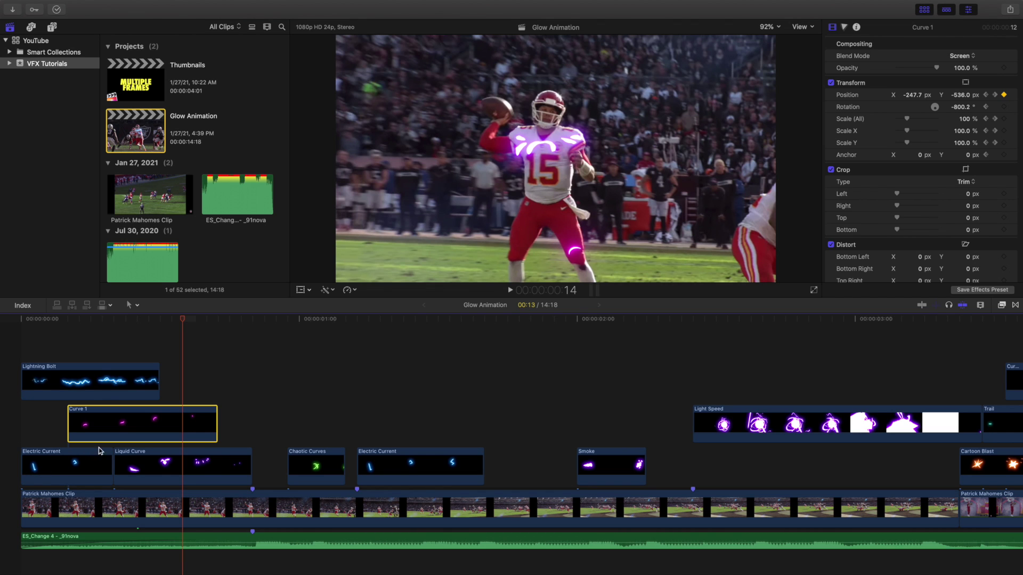
Go to the start of the Chaotic Curves clip and examine its position, rotation and scale keyframes frame by frame
{"action": "left_click", "coordinate": [284, 394]}
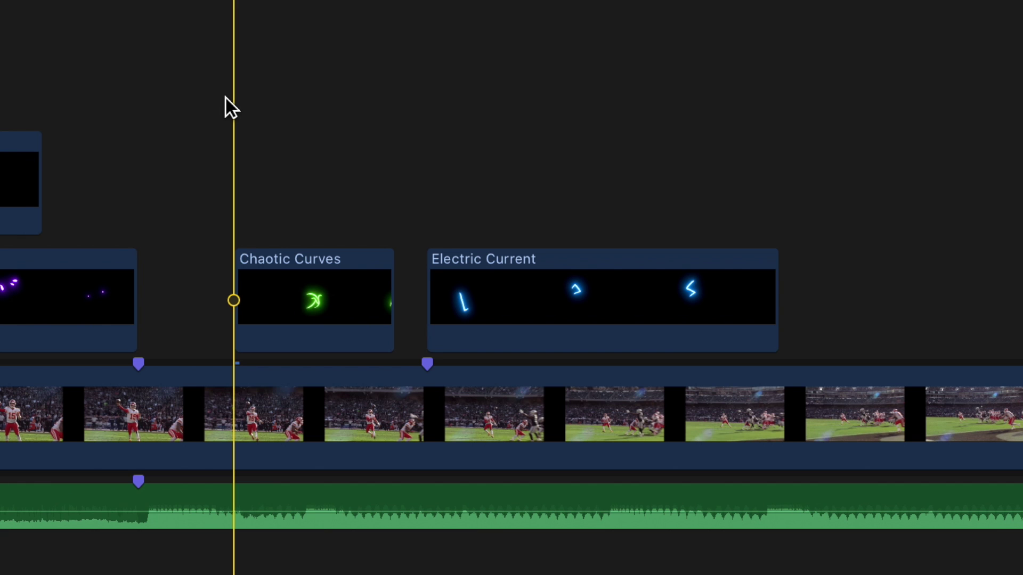
{"action": "key", "text": "Left"}
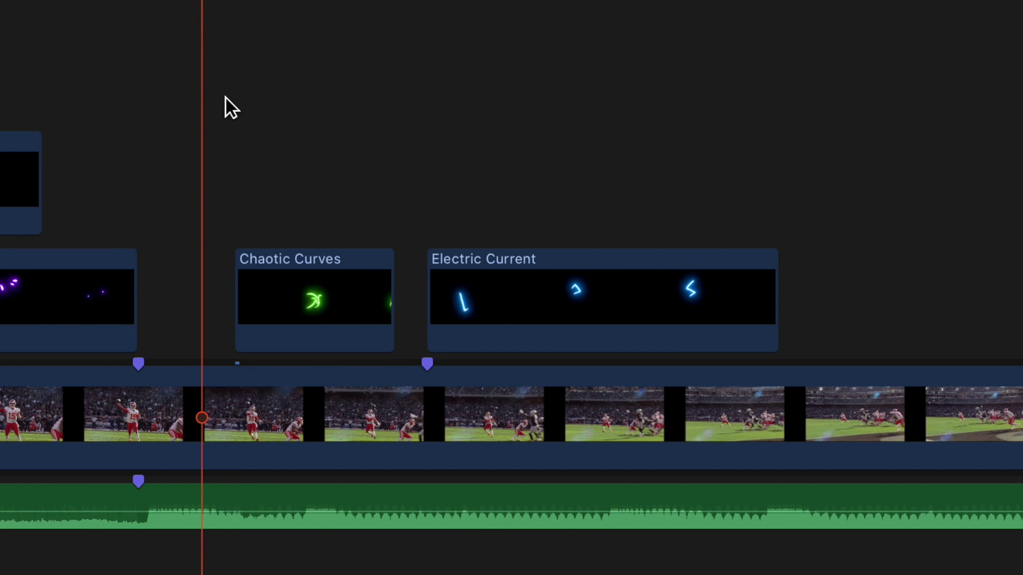
{"action": "key", "text": "Right"}
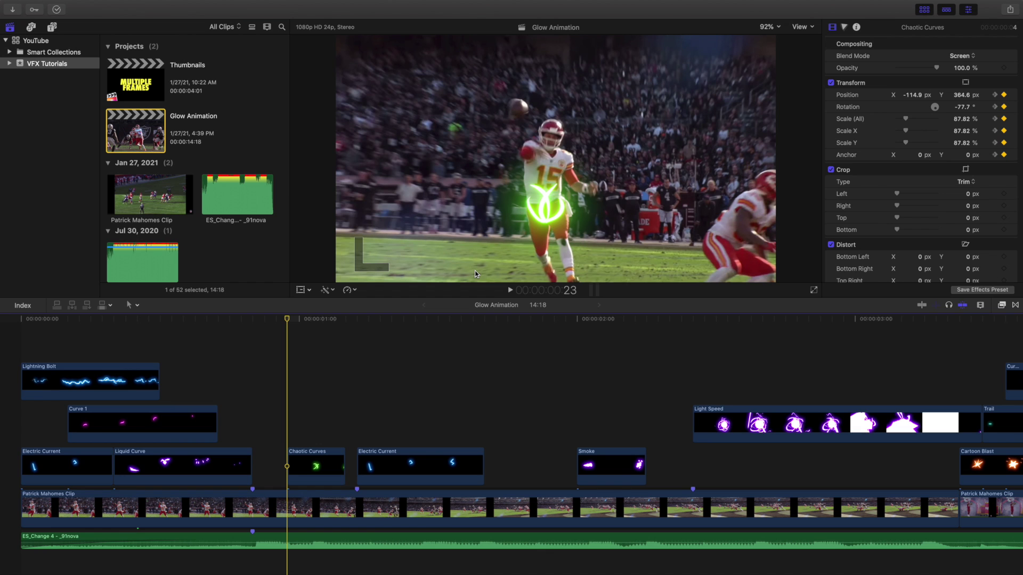
{"action": "key", "text": "Right"}
{"action": "key", "text": "Right"}
{"action": "key", "text": "Right"}
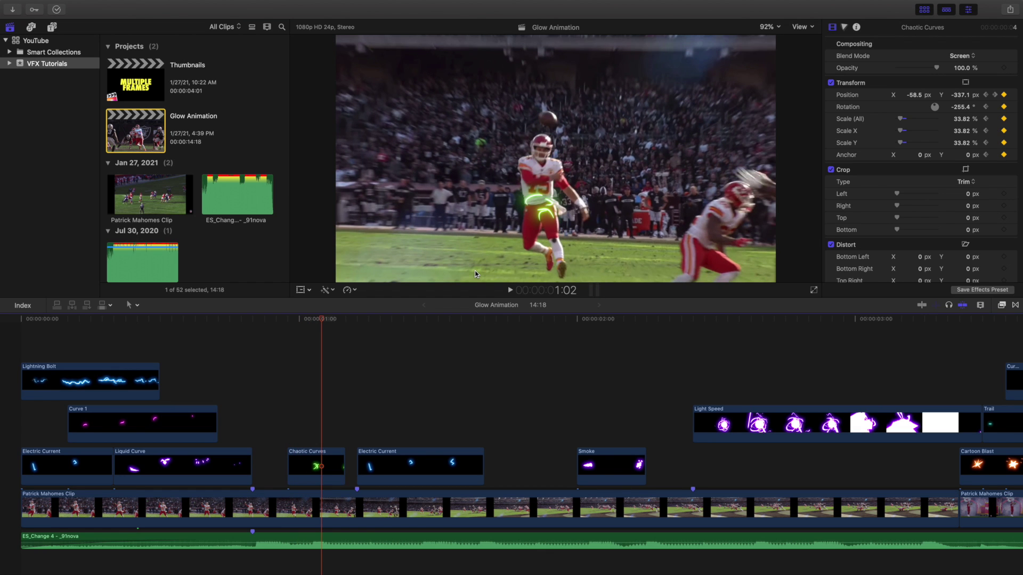
{"action": "key", "text": "Right"}
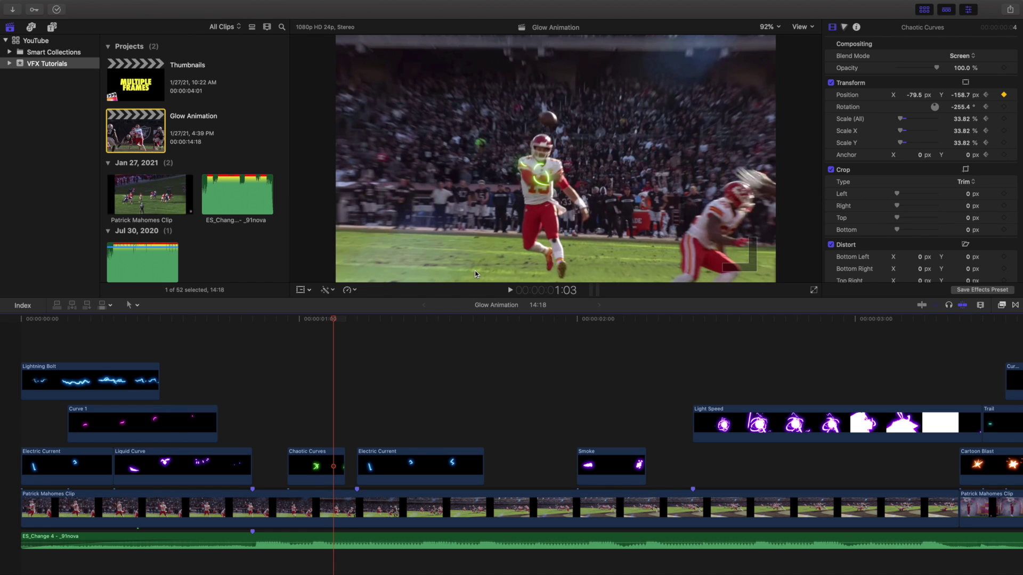
Advance into the second Electric Current clip and examine frame by frame how its keyframed position follows the thrown football
{"action": "key", "text": "Right"}
{"action": "key", "text": "Right"}
{"action": "key", "text": "Right"}
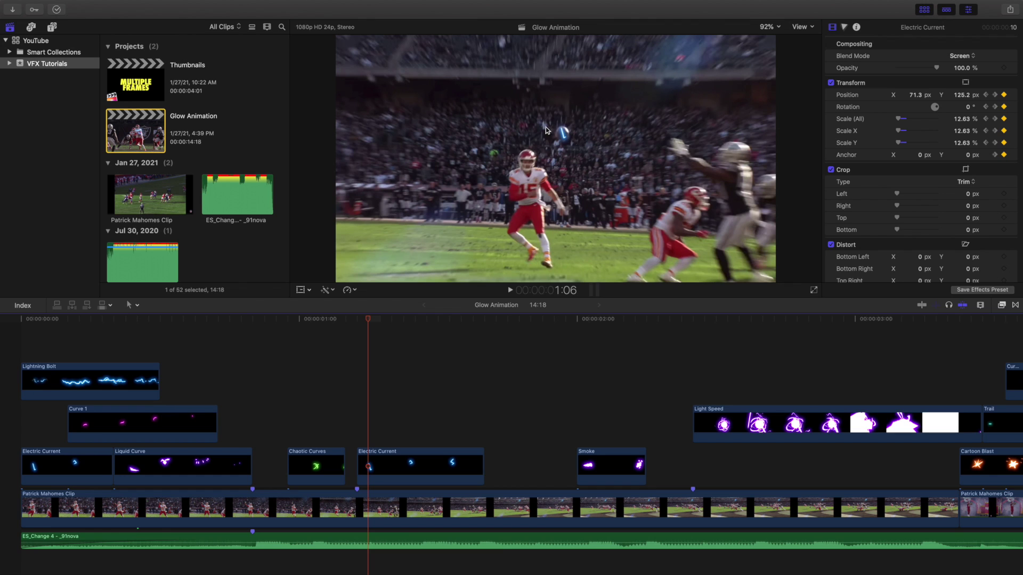
{"action": "key", "text": "Right"}
{"action": "key", "text": "Right"}
{"action": "key", "text": "Right"}
{"action": "key", "text": "Right"}
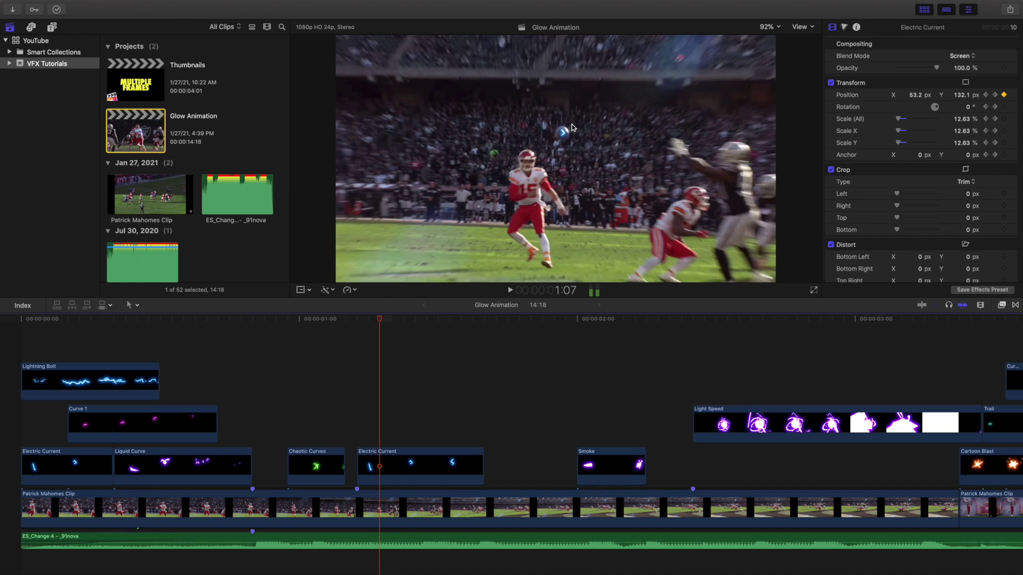
{"action": "key", "text": "Right"}
{"action": "key", "text": "Right"}
{"action": "key", "text": "Right"}
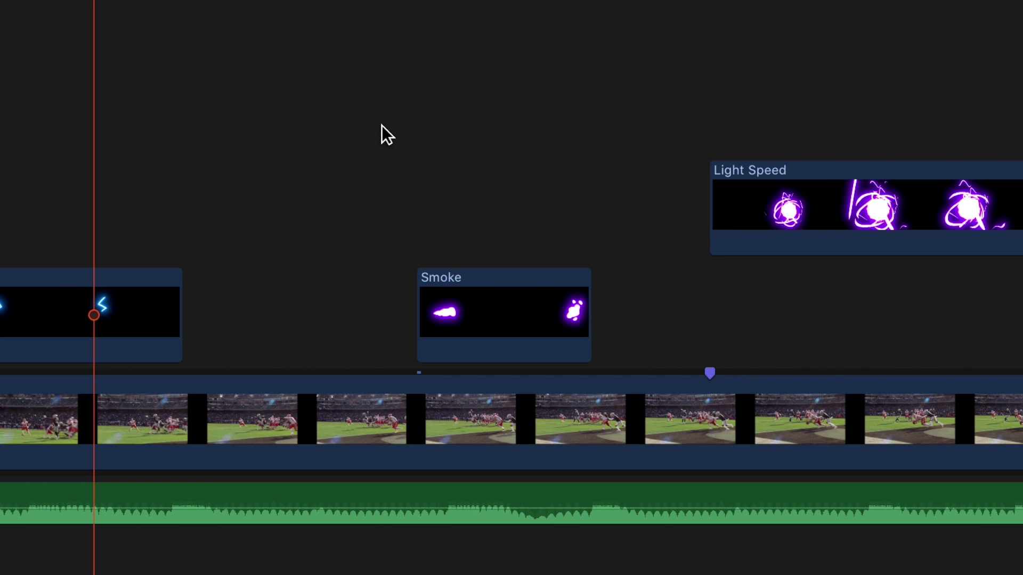
Move to the Smoke clip and examine frame by frame how its keyframed smoke follows the running receiver's foot
{"action": "left_click", "coordinate": [563, 394]}
{"action": "scroll", "coordinate": [455, 128], "scroll_direction": "right", "scroll_amount": 5}
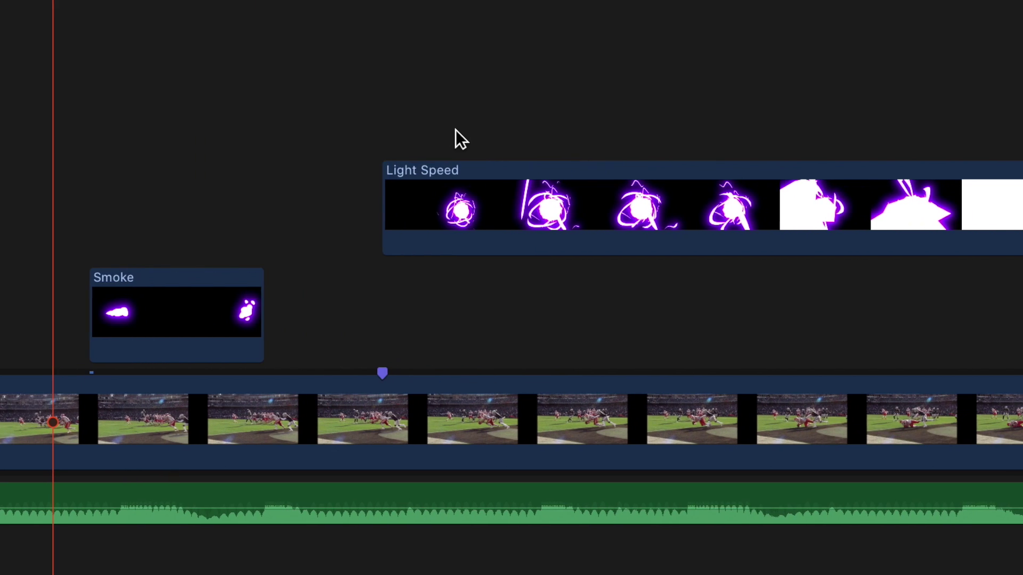
{"action": "key", "text": "Right"}
{"action": "key", "text": "Right"}
{"action": "key", "text": "Right"}
{"action": "key", "text": "Right"}
{"action": "key", "text": "Right"}
{"action": "key", "text": "Right"}
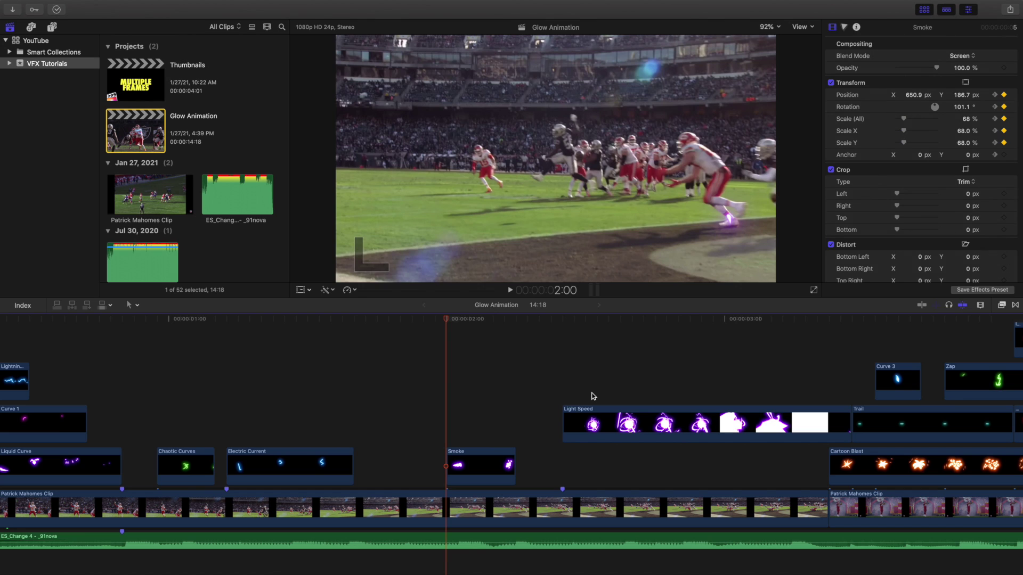
{"action": "key", "text": "Right"}
{"action": "key", "text": "Right"}
{"action": "key", "text": "Right"}
{"action": "key", "text": "Right"}
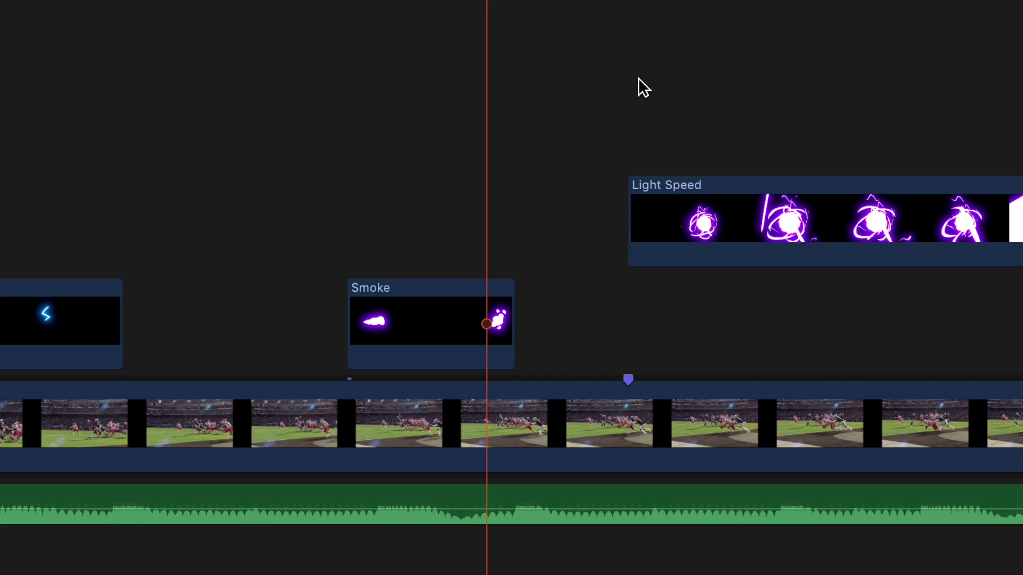
Step through the Light Speed clip from its start to examine how the energy burst covers the cut to the next shot
{"action": "left_click", "coordinate": [568, 363]}
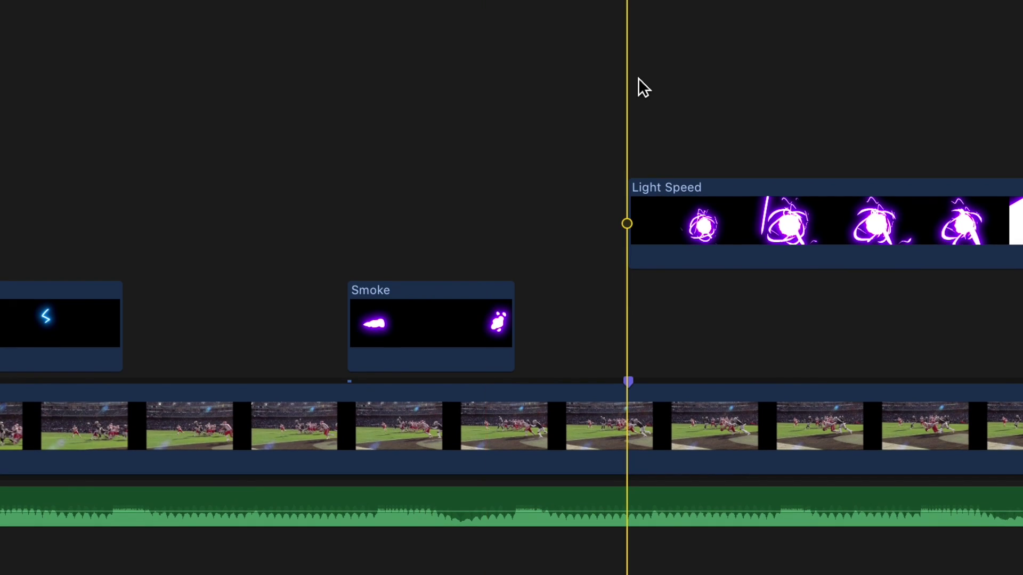
{"action": "scroll", "coordinate": [819, 151], "scroll_direction": "right", "scroll_amount": 10}
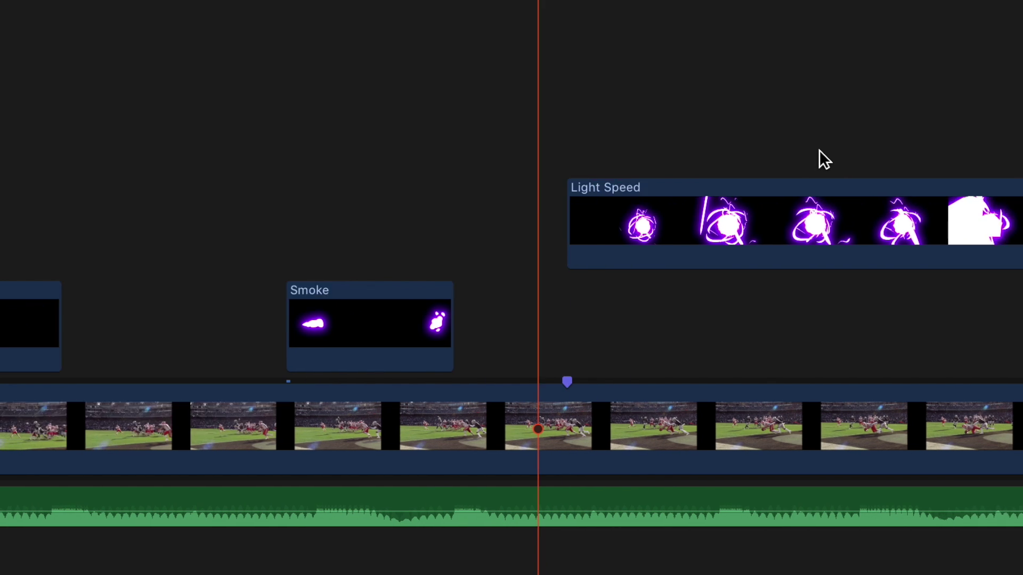
{"action": "scroll", "coordinate": [819, 151], "scroll_direction": "right", "scroll_amount": 3}
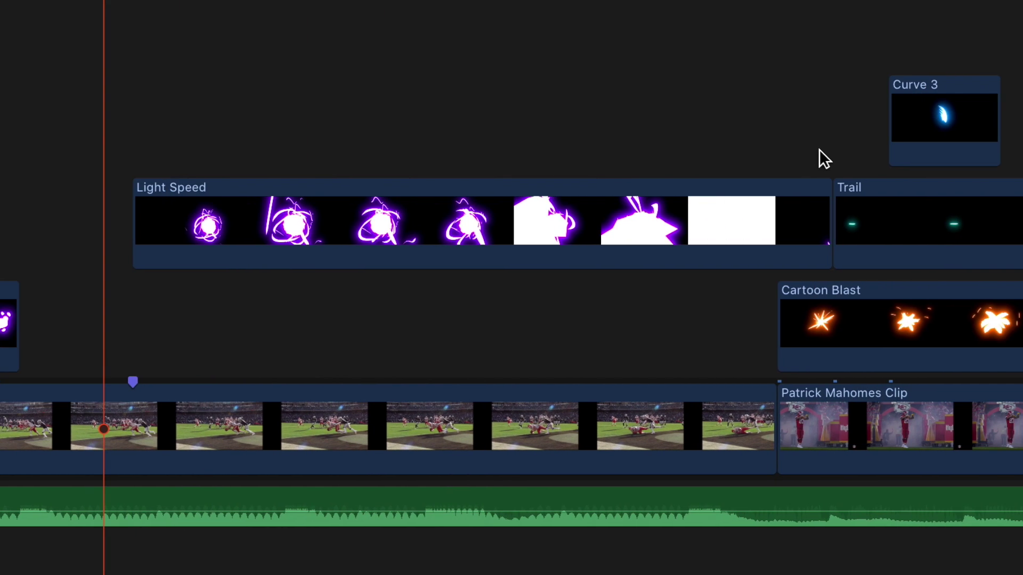
{"action": "key", "text": "Right"}
{"action": "key", "text": "Right"}
{"action": "key", "text": "Right"}
{"action": "key", "text": "Right"}
{"action": "key", "text": "Right"}
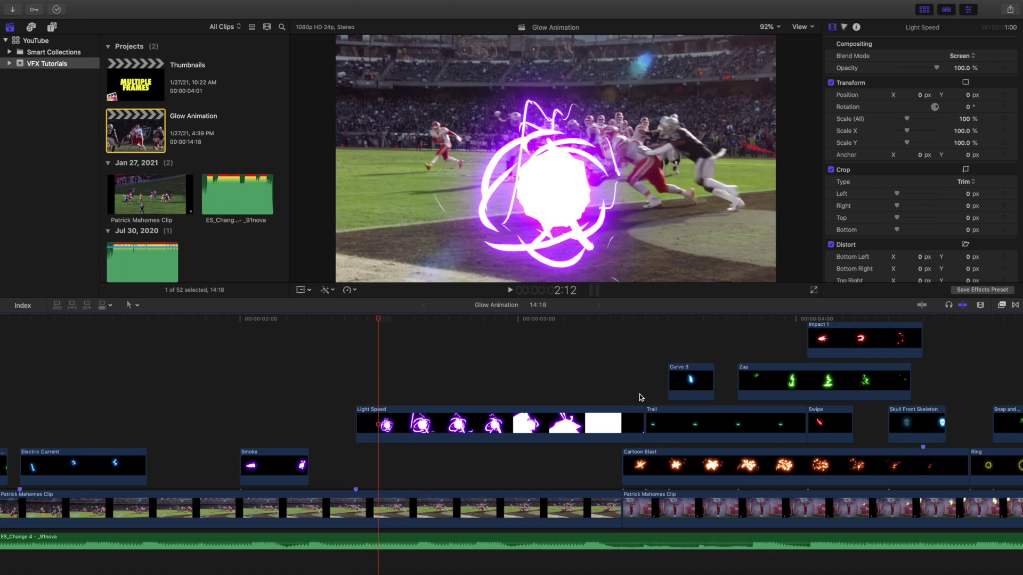
{"action": "key", "text": "Right"}
{"action": "key", "text": "Right"}
{"action": "key", "text": "Right"}
{"action": "key", "text": "Right"}
{"action": "key", "text": "Right"}
{"action": "key", "text": "Right"}
{"action": "key", "text": "Right"}
{"action": "key", "text": "Right"}
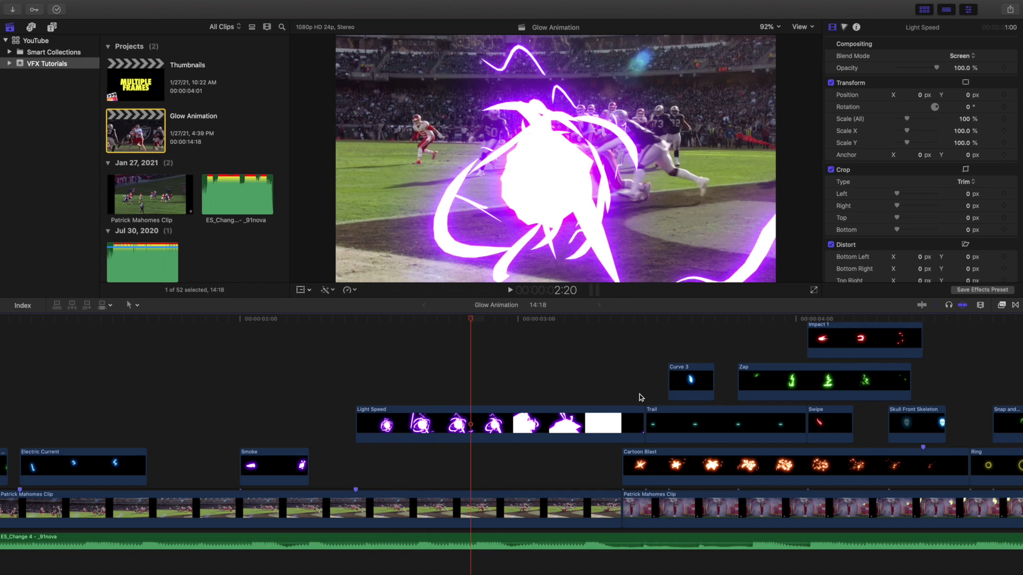
{"action": "key", "text": "Right"}
{"action": "key", "text": "Right"}
{"action": "key", "text": "Right"}
{"action": "key", "text": "Right"}
{"action": "key", "text": "Right"}
{"action": "key", "text": "Right"}
{"action": "key", "text": "Right"}
{"action": "key", "text": "Right"}
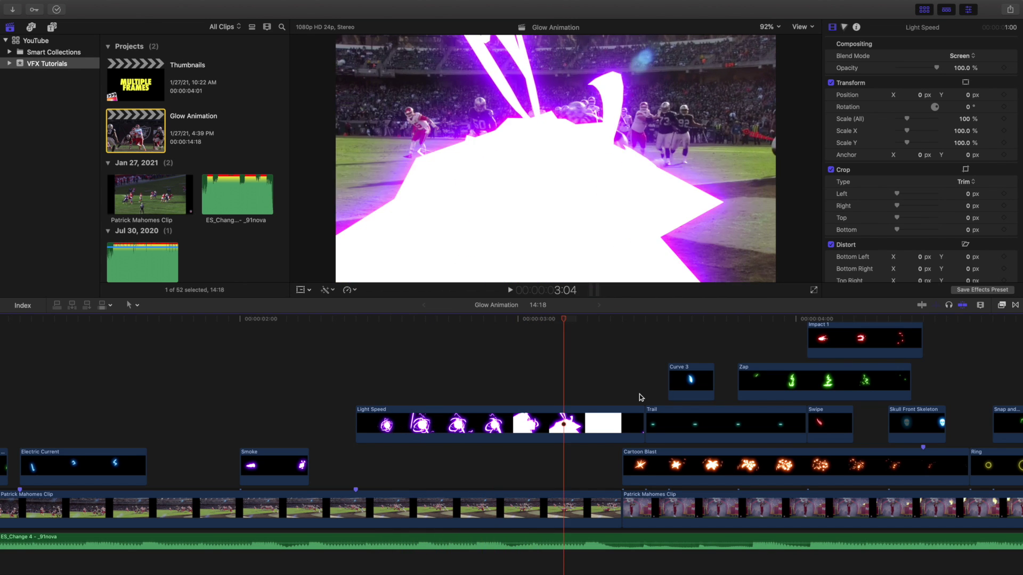
{"action": "key", "text": "Right"}
{"action": "key", "text": "Right"}
{"action": "key", "text": "Right"}
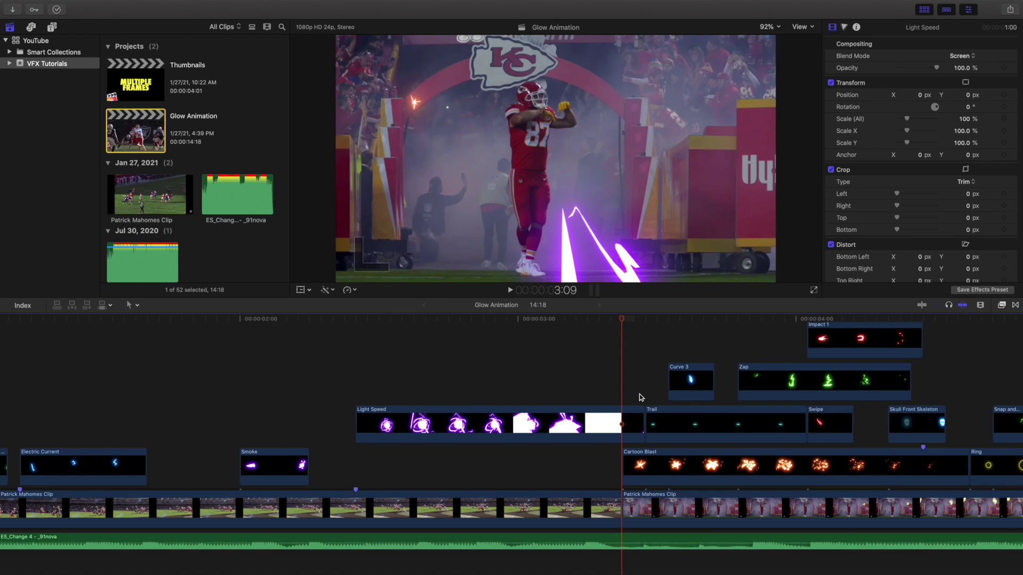
Survey the effect layers over the second shot, then select the Cartoon Blast clip and check its blend mode, position, rotation and scale
{"action": "scroll", "coordinate": [639, 394], "scroll_direction": "right", "scroll_amount": 4}
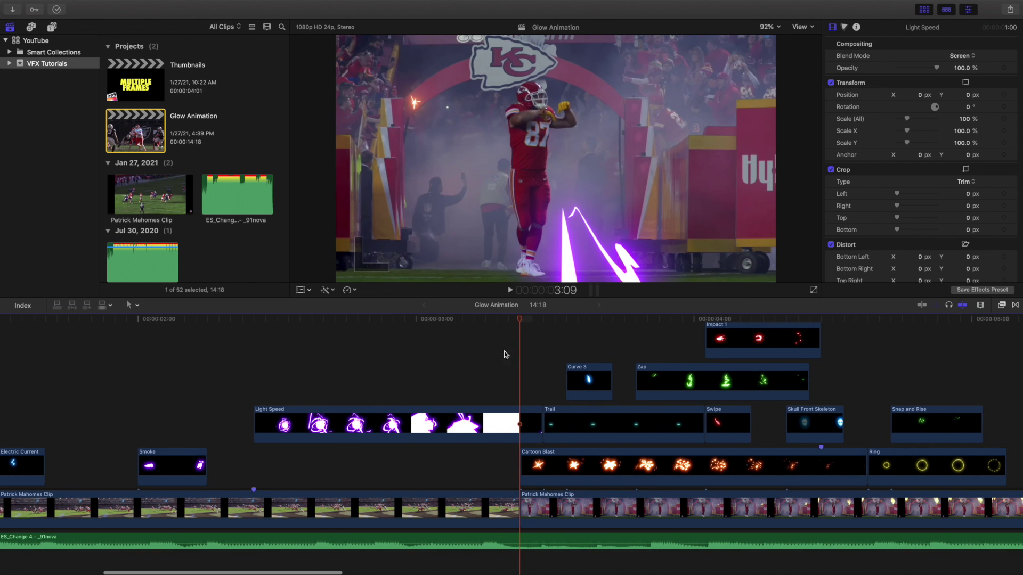
{"action": "scroll", "coordinate": [574, 399], "scroll_direction": "right", "scroll_amount": 2}
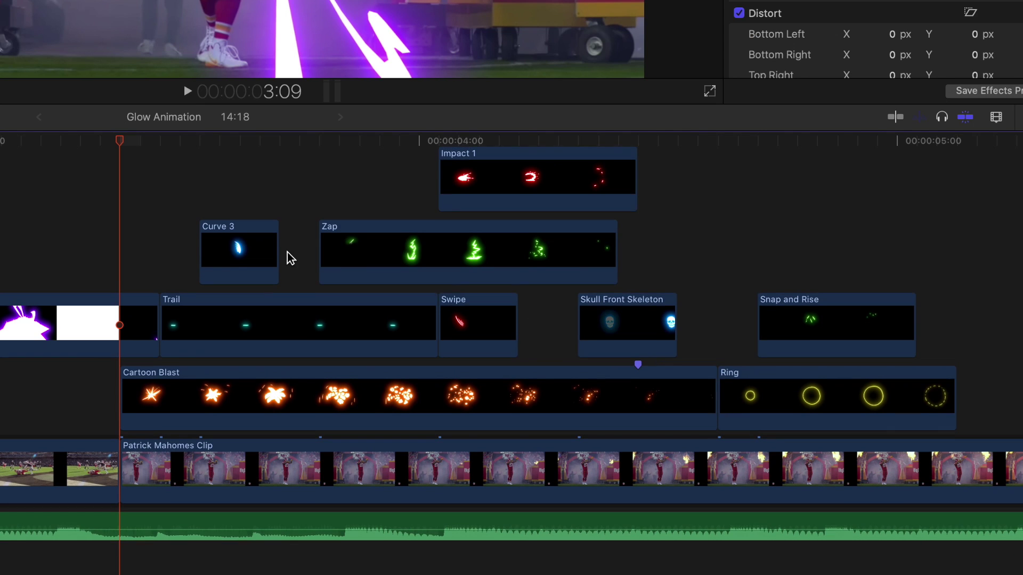
{"action": "scroll", "coordinate": [291, 258], "scroll_direction": "up", "scroll_amount": 2}
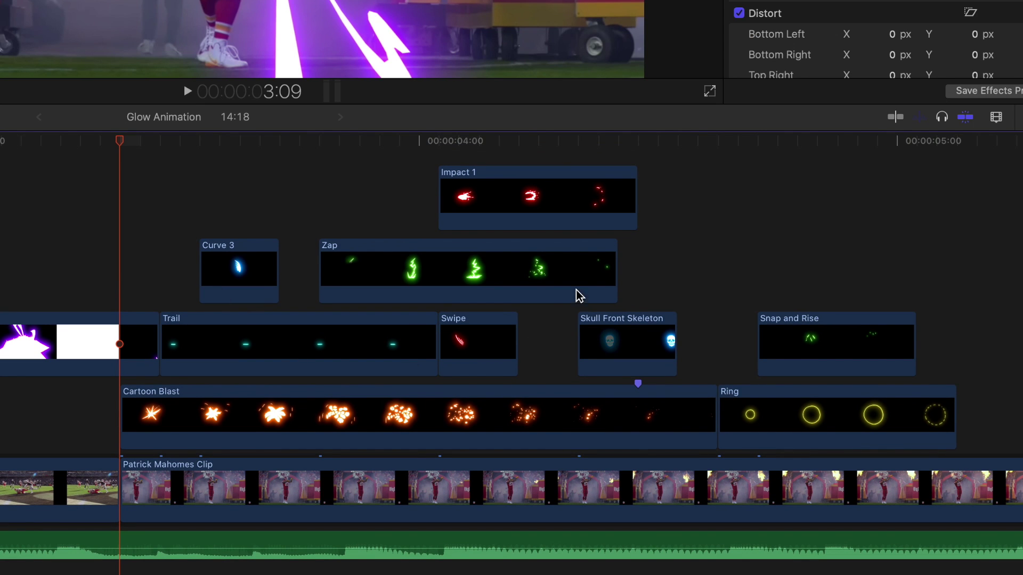
{"action": "scroll", "coordinate": [612, 296], "scroll_direction": "right", "scroll_amount": 4}
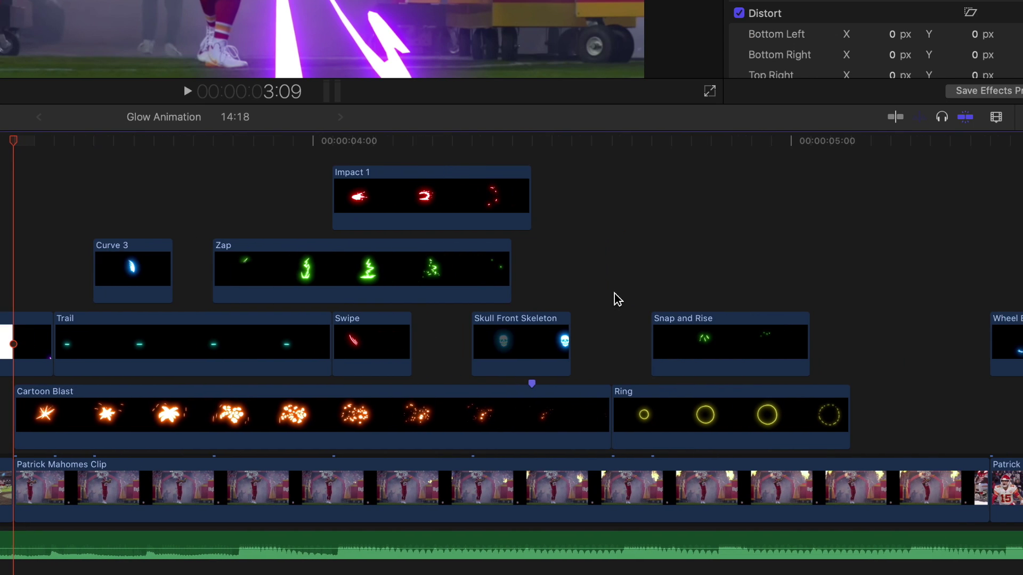
{"action": "left_click", "coordinate": [69, 419]}
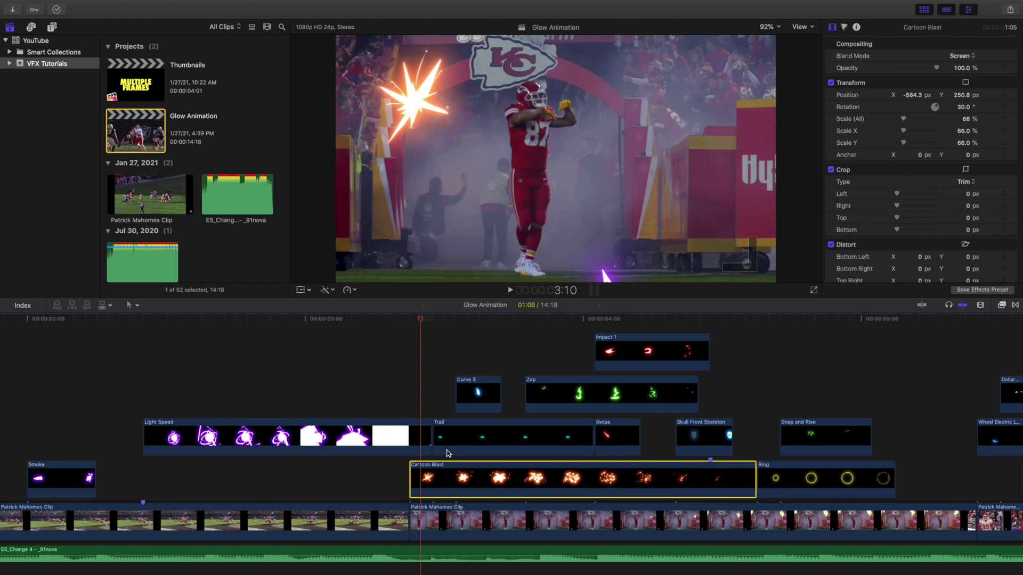
{"action": "key", "text": "Right"}
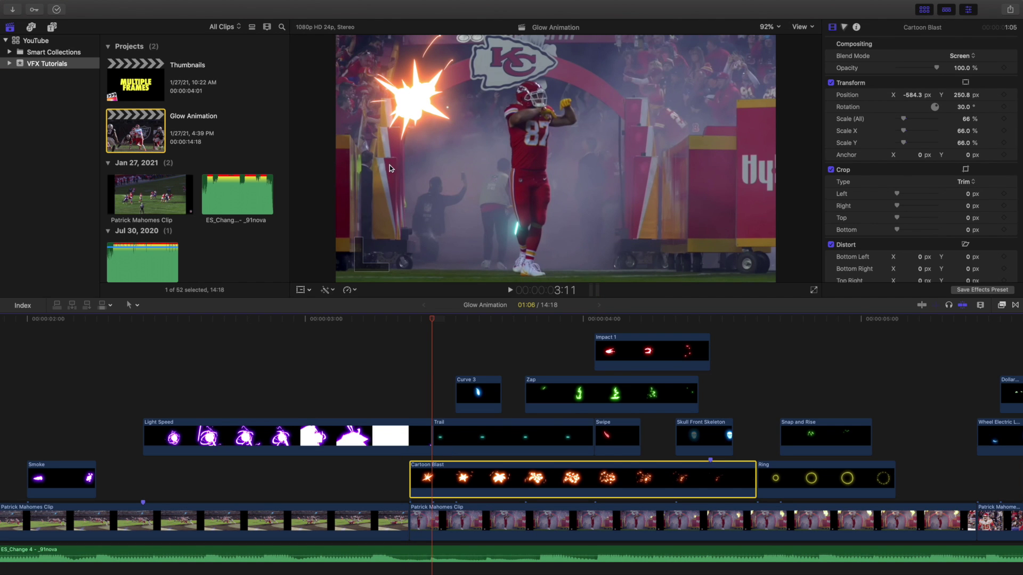
Select the Trail clip and examine frame by frame how its position and rotation keyframes trace the player's leg and torso
{"action": "left_click", "coordinate": [472, 433]}
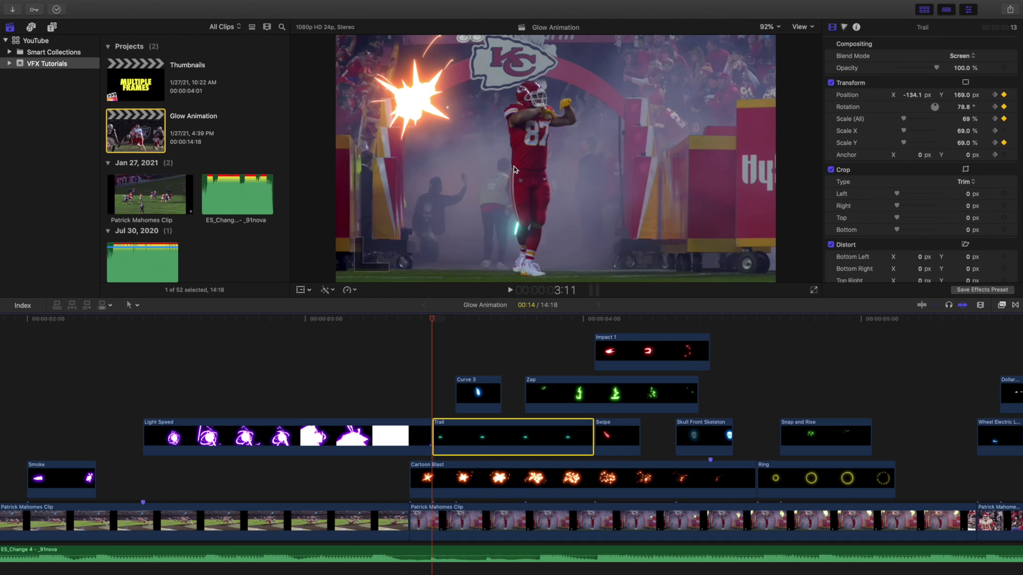
{"action": "key", "text": "Right"}
{"action": "key", "text": "Right"}
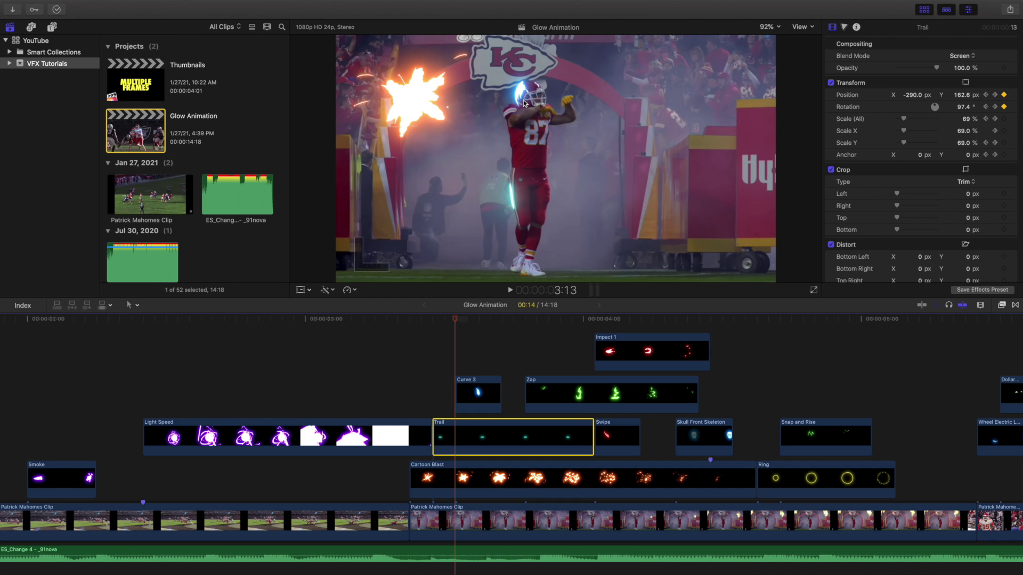
{"action": "key", "text": "Right"}
{"action": "key", "text": "Right"}
{"action": "key", "text": "Right"}
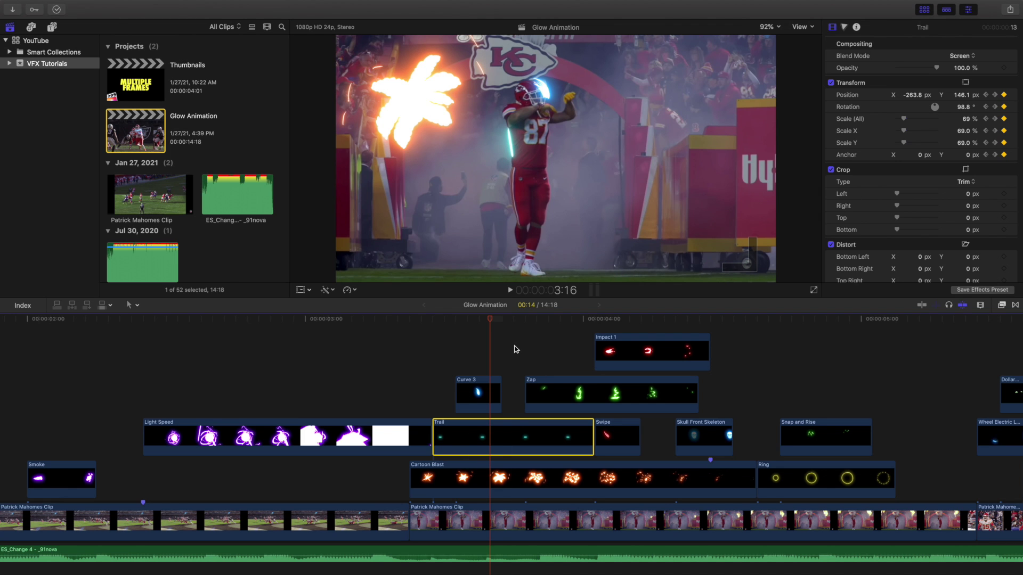
Step through more of the Trail clip to examine its scale and rotation keyframes and the Zap effect beside the player
{"action": "key", "text": "Right"}
{"action": "key", "text": "Right"}
{"action": "key", "text": "Right"}
{"action": "key", "text": "Right"}
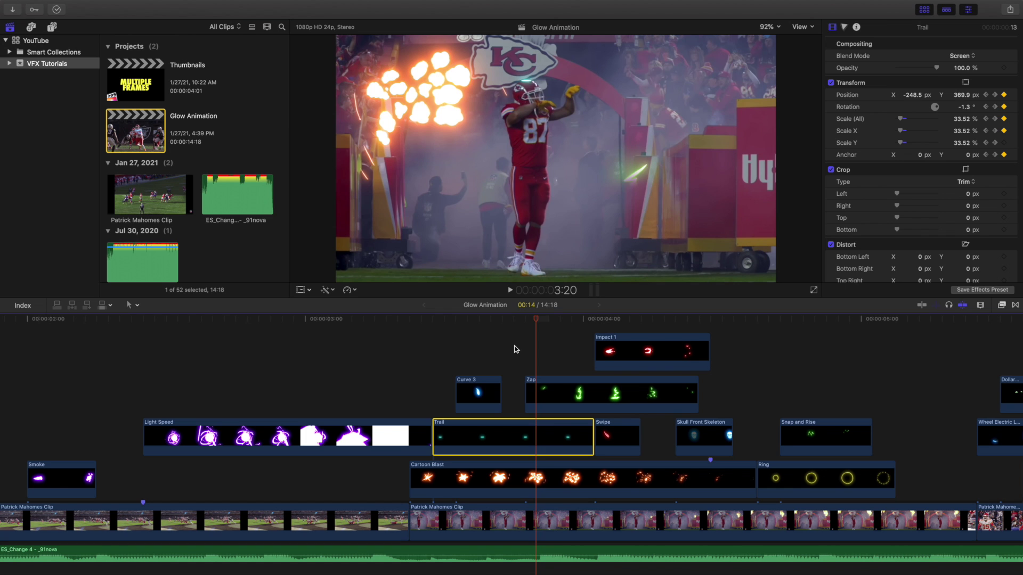
{"action": "key", "text": "Right"}
{"action": "key", "text": "Right"}
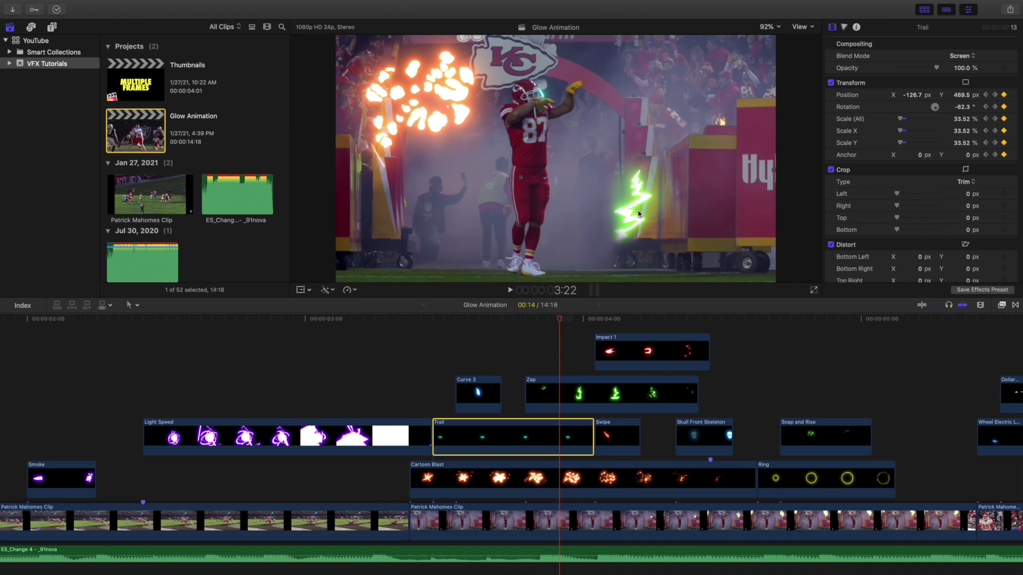
{"action": "key", "text": "Right"}
Move to the Swipe clip, select it and examine frame by frame how its keyframed slashes cross the player's legs and torso
{"action": "scroll", "coordinate": [578, 463], "scroll_direction": "right", "scroll_amount": 5}
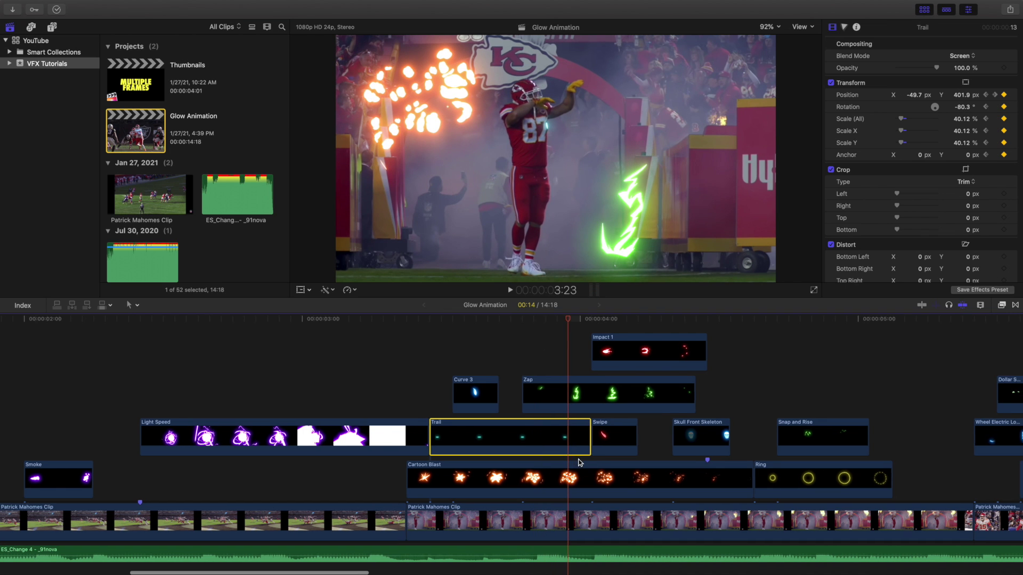
{"action": "scroll", "coordinate": [568, 456], "scroll_direction": "right", "scroll_amount": 2}
{"action": "scroll", "coordinate": [569, 455], "scroll_direction": "up", "scroll_amount": 1}
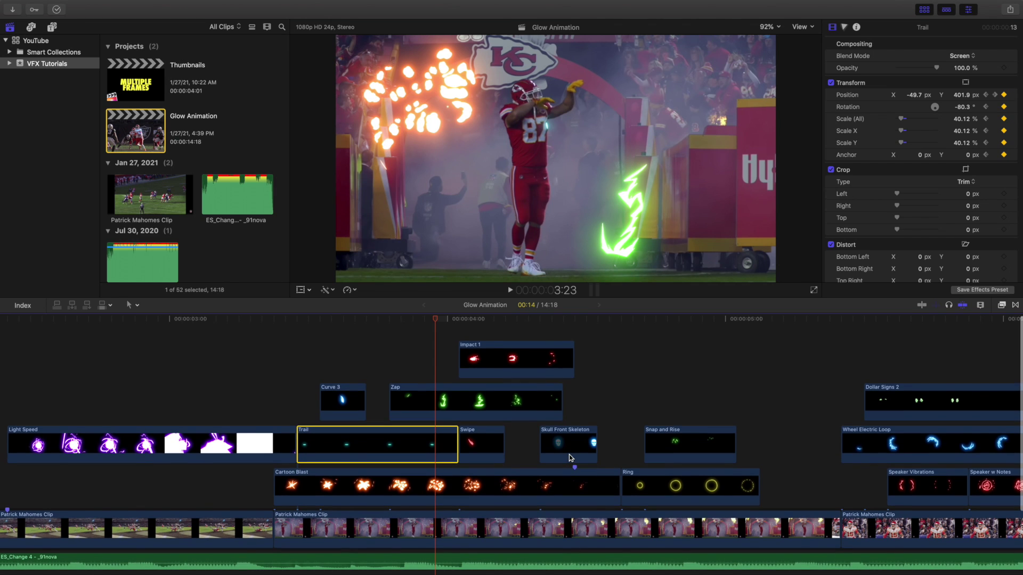
{"action": "key", "text": "Right"}
{"action": "key", "text": "Right"}
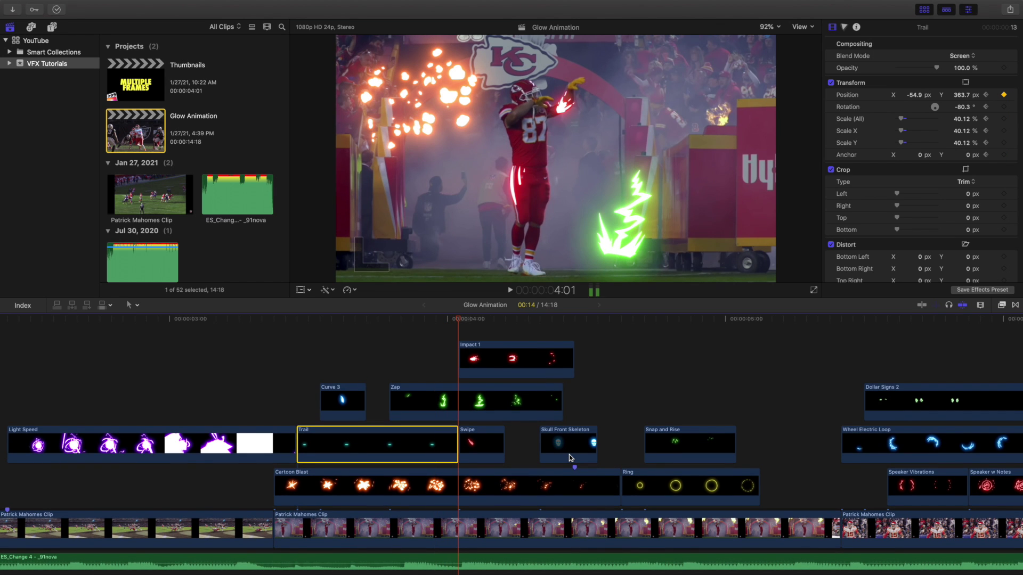
{"action": "left_click", "coordinate": [486, 449]}
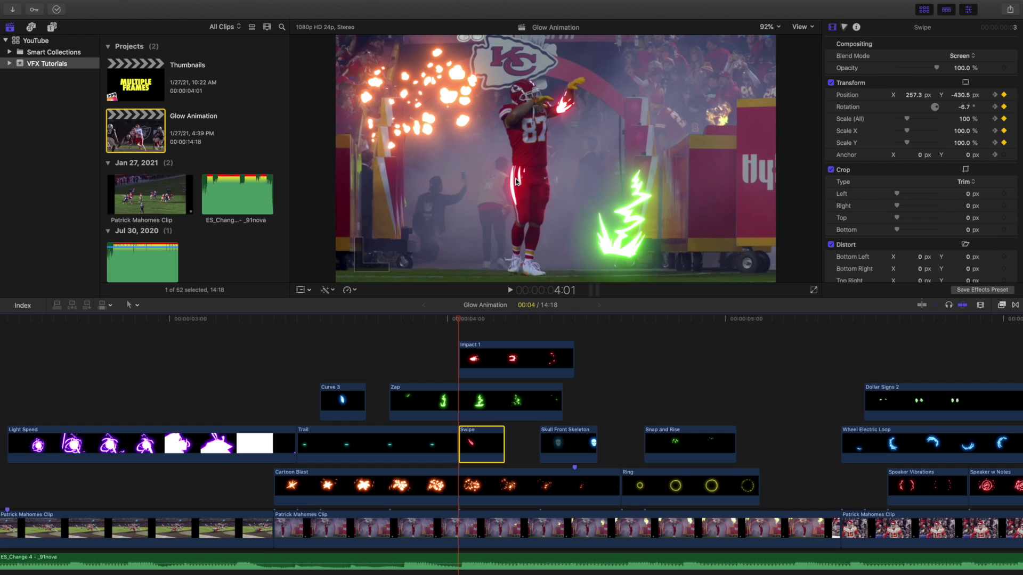
{"action": "key", "text": "Right"}
{"action": "key", "text": "Right"}
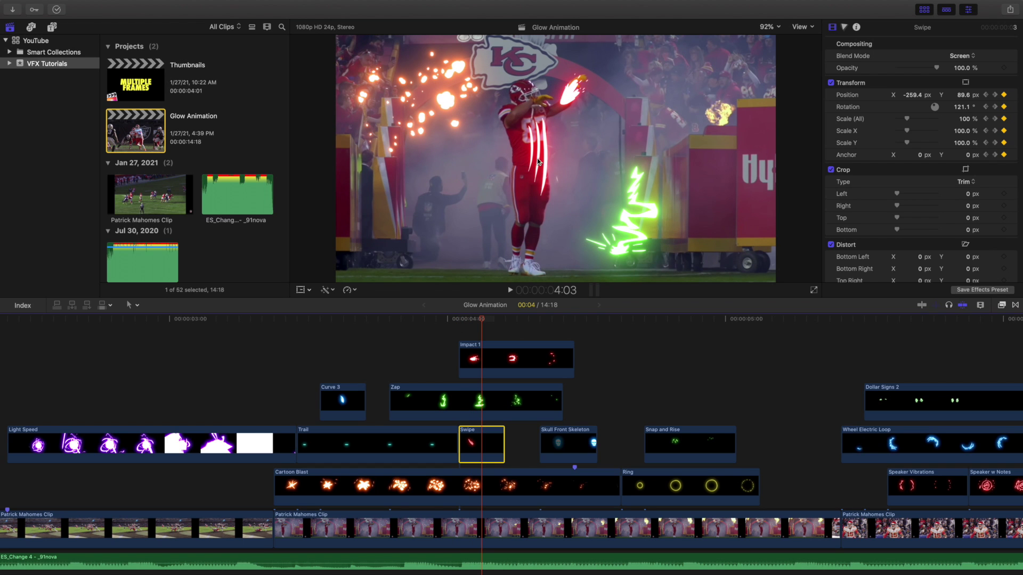
Check the Impact 1 effect on the raised hand, then examine frame by frame how the Ring effect expands around the player
{"action": "left_click", "coordinate": [458, 337]}
{"action": "key", "text": "Left"}
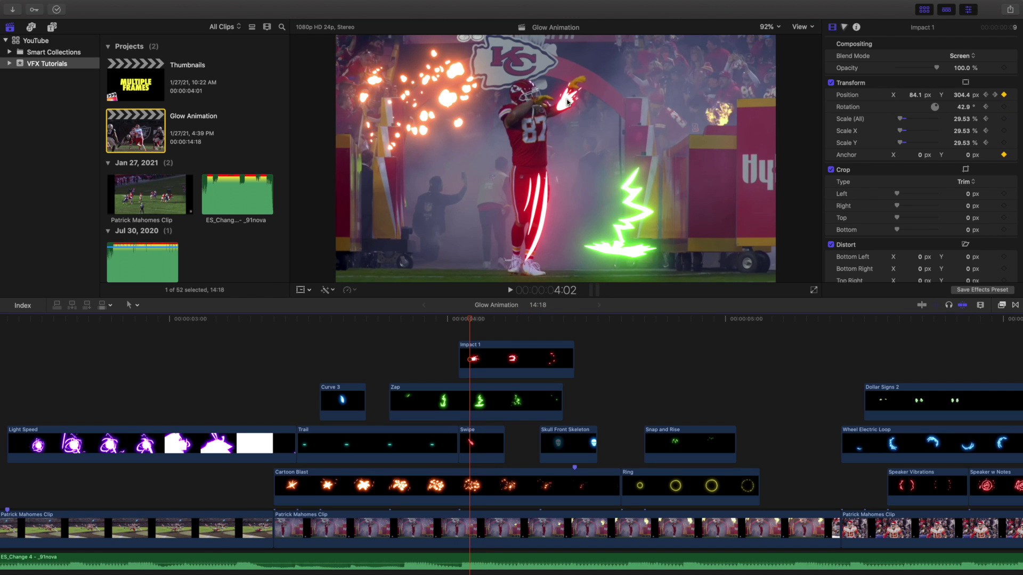
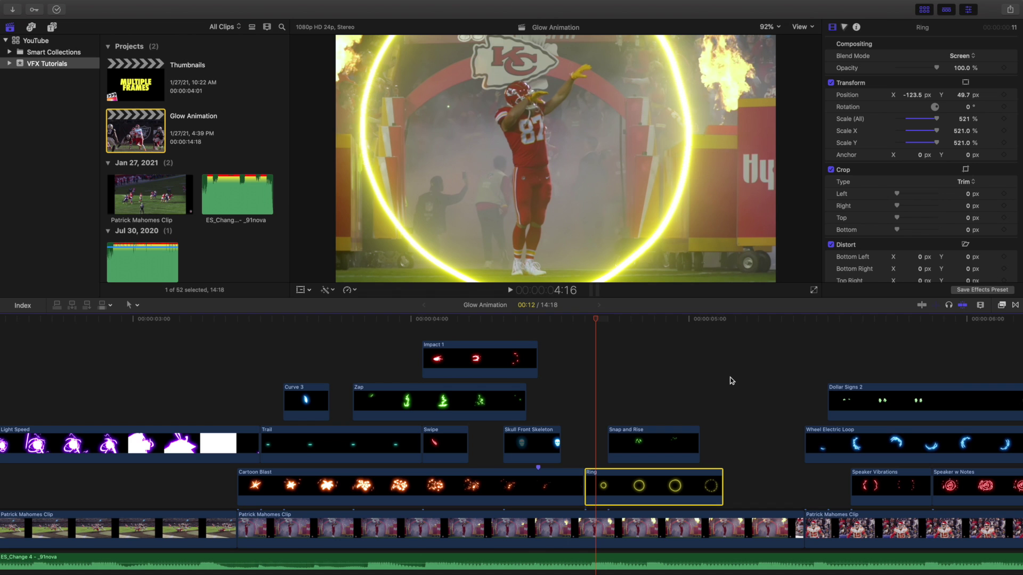
{"action": "key", "text": "space"}
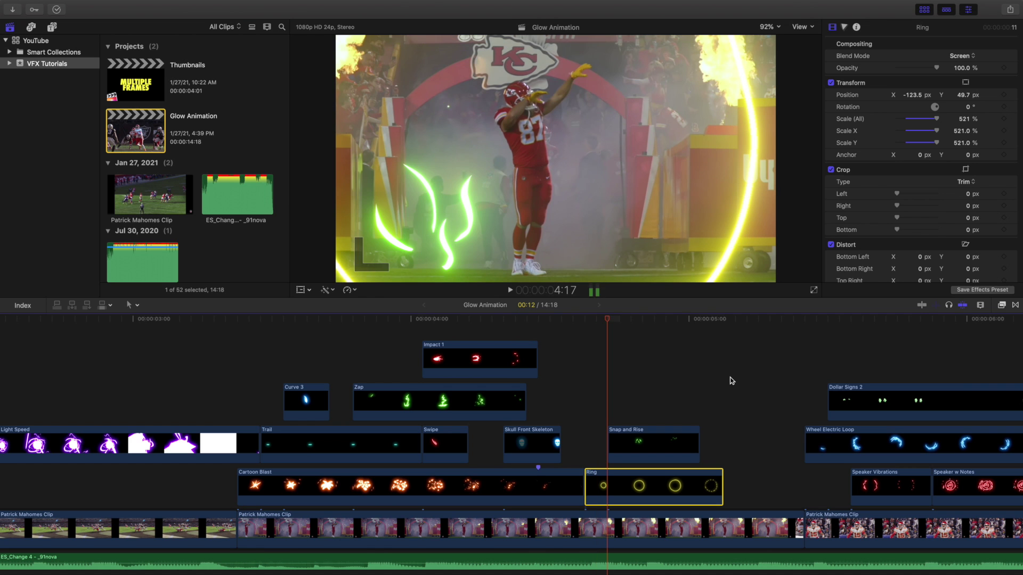
{"action": "key", "text": "Left"}
{"action": "key", "text": "Left"}
{"action": "key", "text": "Left"}
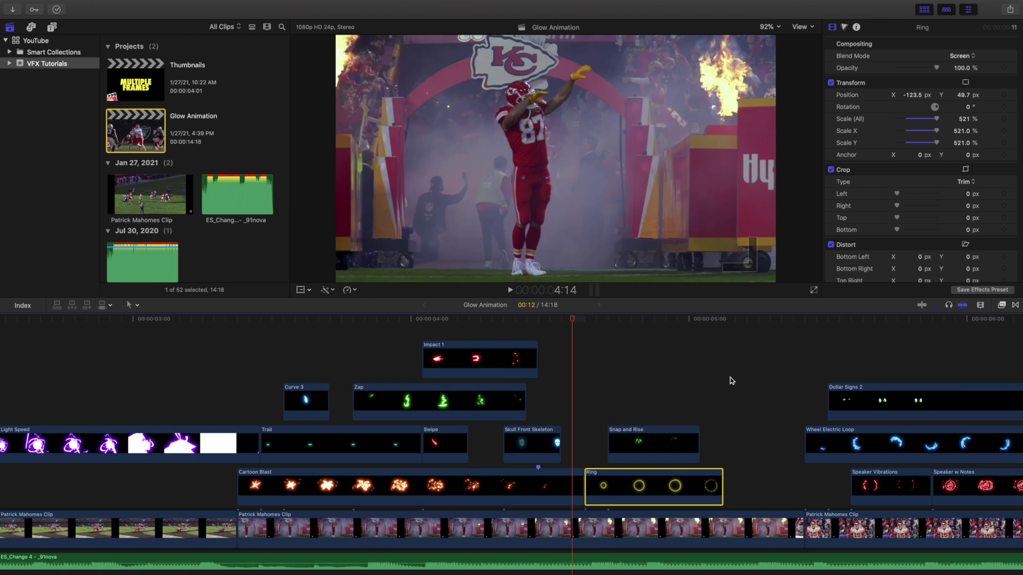
{"action": "key", "text": "Right"}
{"action": "key", "text": "Right"}
{"action": "key", "text": "Right"}
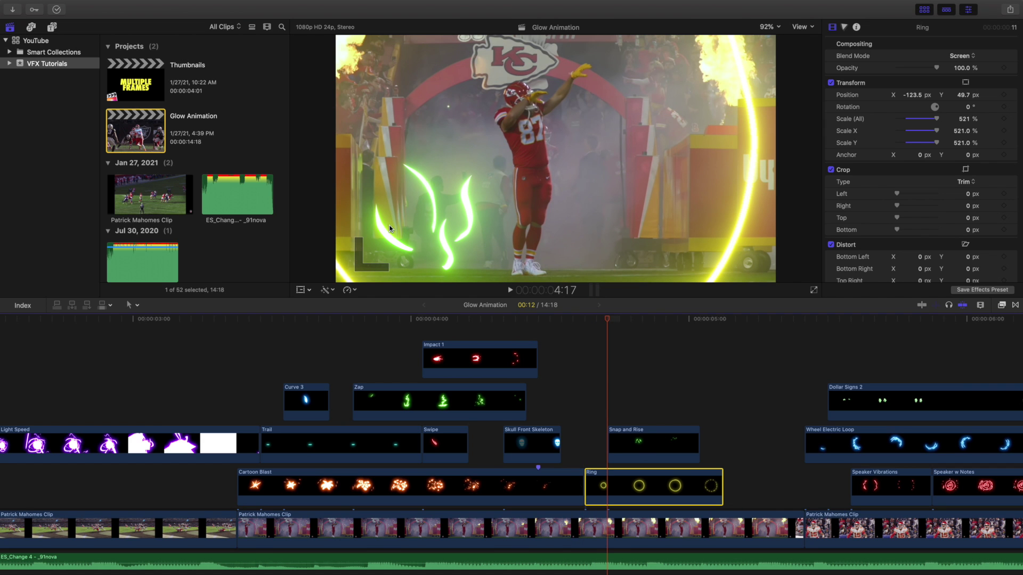
Step through the Snap and Rise clip to examine its green streaks rising beside the player
{"action": "key", "text": "Right"}
{"action": "key", "text": "Right"}
{"action": "key", "text": "Right"}
{"action": "key", "text": "Right"}
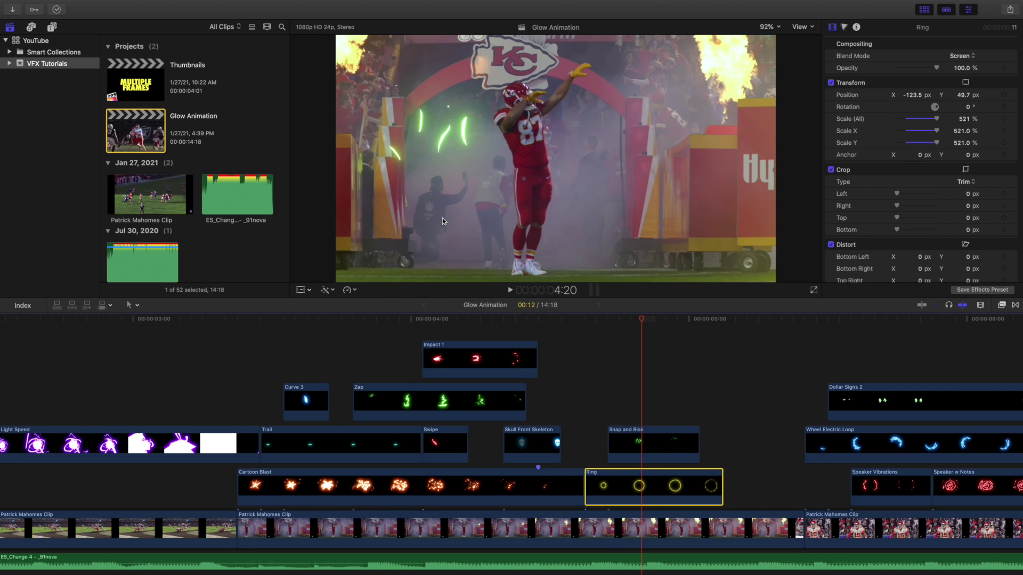
{"action": "key", "text": "Right"}
Move to the third shot and examine frame by frame the Wheel Electric Loop around the helmet and the Dollar Signs 2 beside it
{"action": "scroll", "coordinate": [701, 421], "scroll_direction": "right", "scroll_amount": 10}
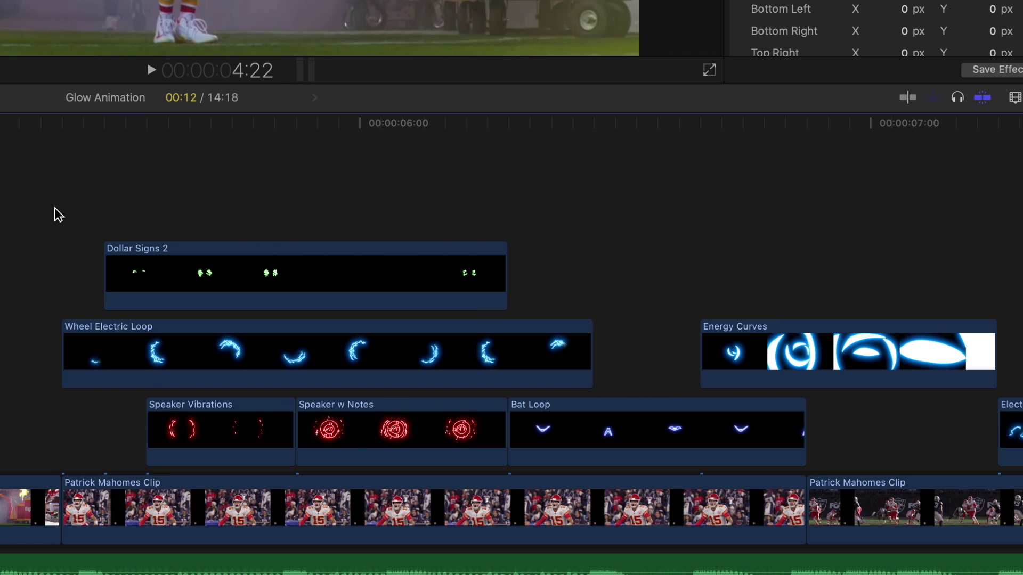
{"action": "left_click", "coordinate": [64, 207]}
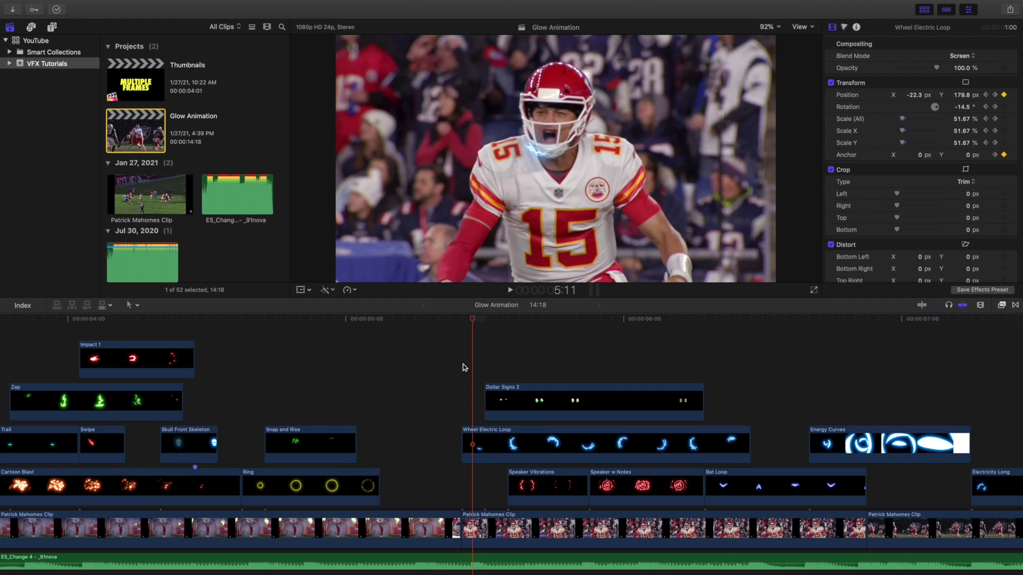
{"action": "key", "text": "Right"}
{"action": "key", "text": "Right"}
{"action": "key", "text": "Right"}
{"action": "key", "text": "Right"}
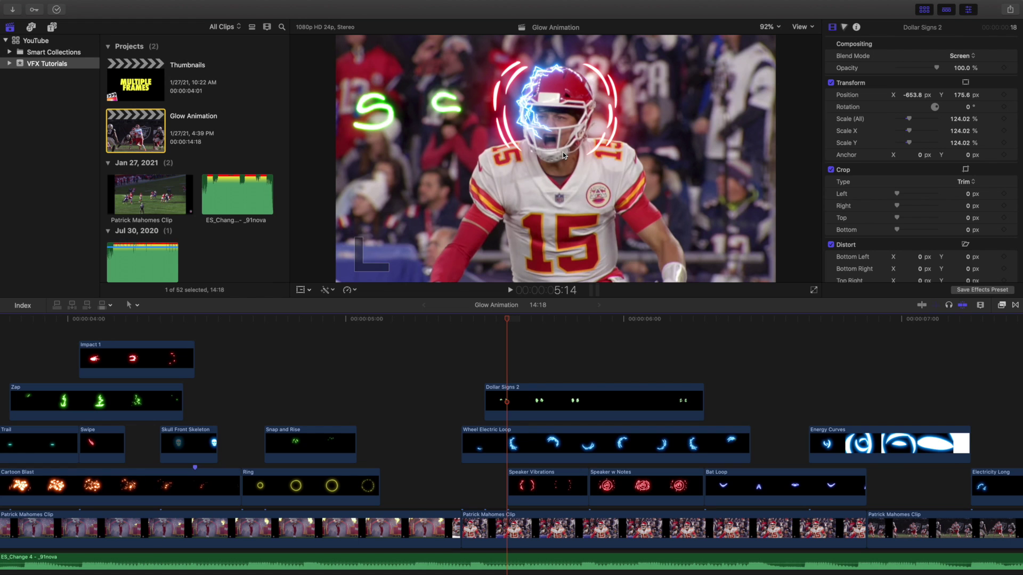
{"action": "key", "text": "Right"}
{"action": "key", "text": "Right"}
{"action": "key", "text": "Right"}
{"action": "key", "text": "Right"}
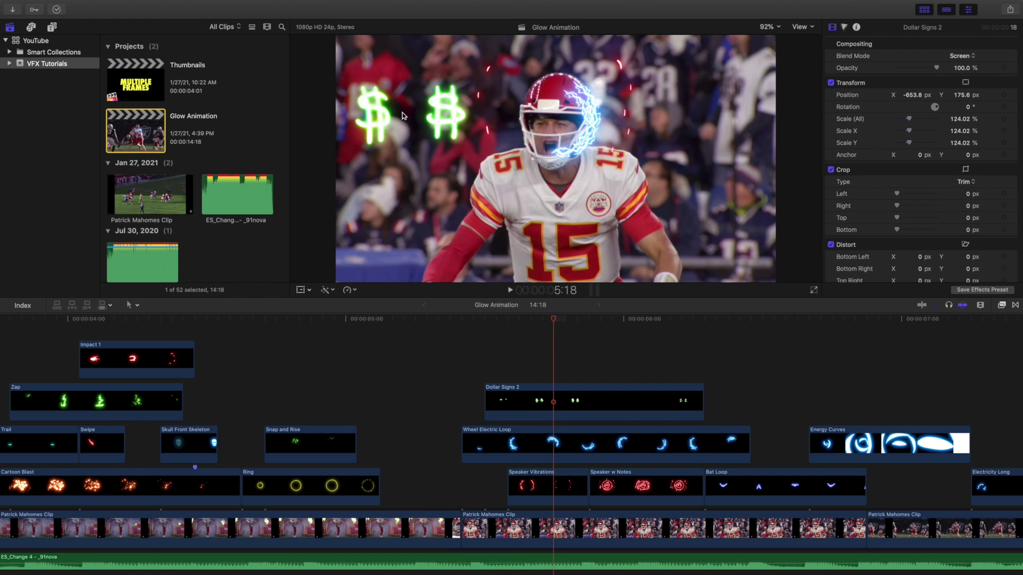
{"action": "key", "text": "Right"}
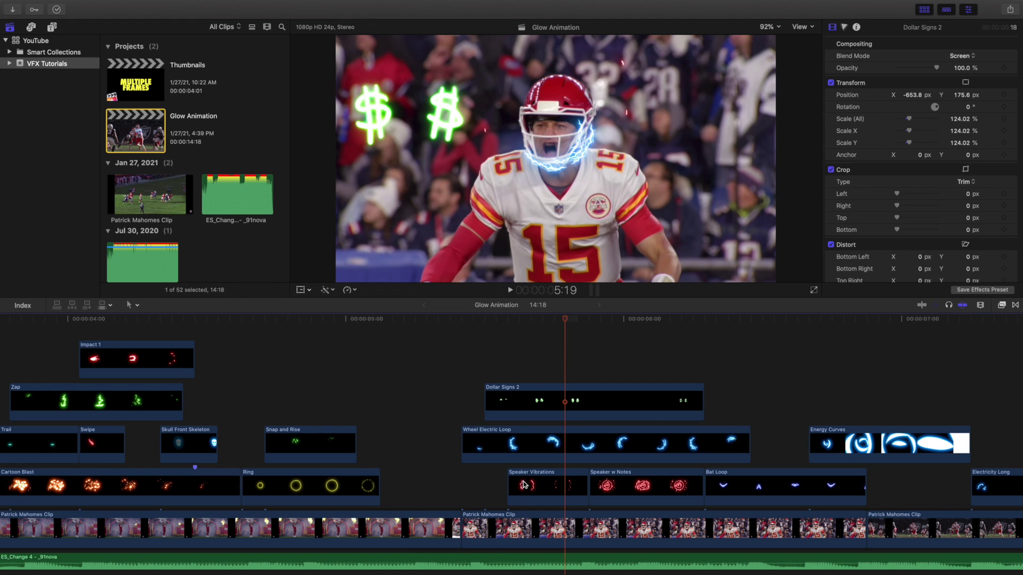
Return to the start of the Speaker Vibrations clip and examine frame by frame how its red waves spread around the helmet
{"action": "left_click", "coordinate": [507, 370]}
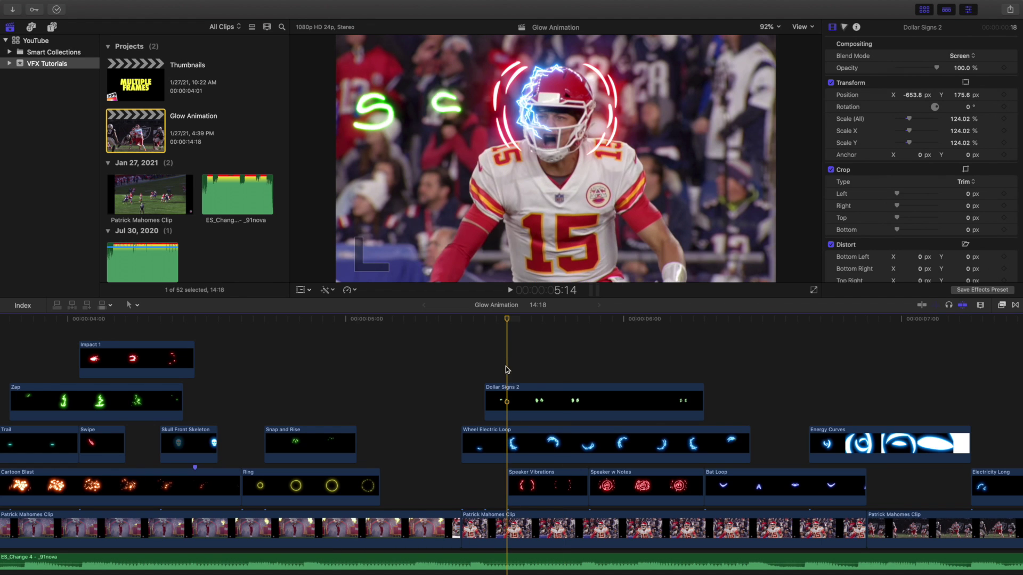
{"action": "left_click", "coordinate": [531, 317]}
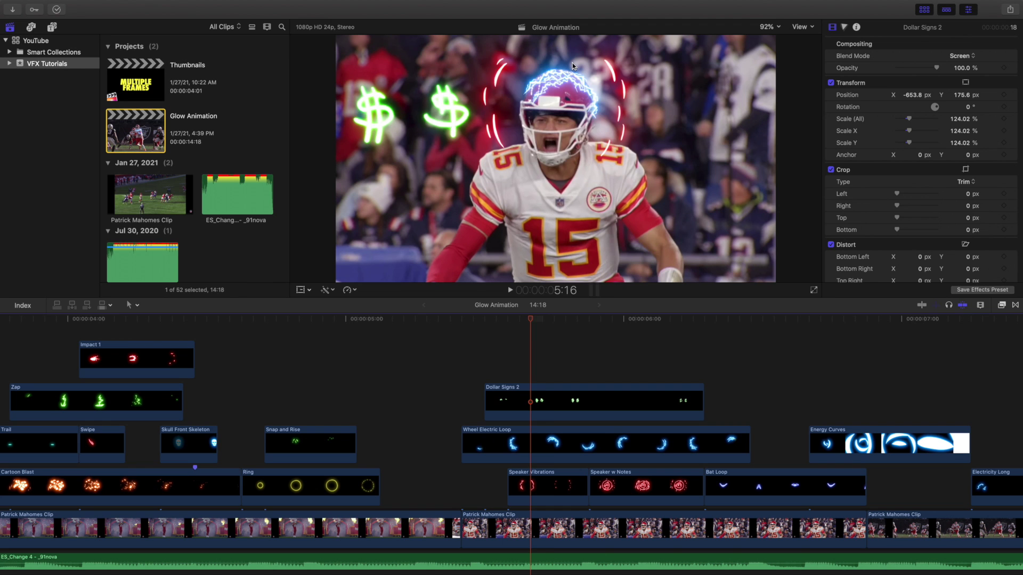
{"action": "key", "text": "Right"}
{"action": "key", "text": "Right"}
{"action": "key", "text": "Right"}
{"action": "key", "text": "Right"}
{"action": "key", "text": "Right"}
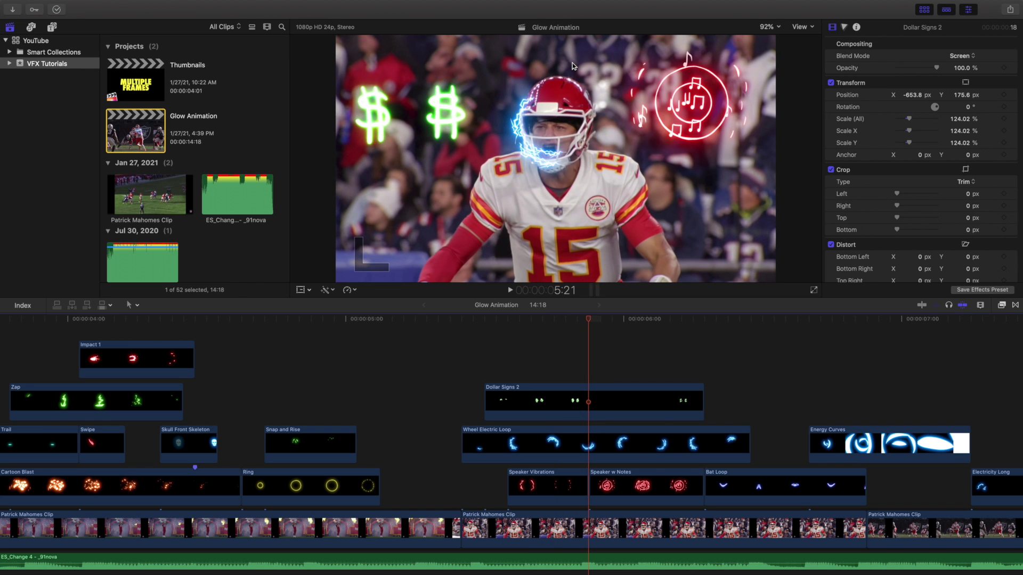
Examine the Speaker w Notes effect beside the player, then move along to the end of the Wheel Electric Loop clip
{"action": "key", "text": "Right"}
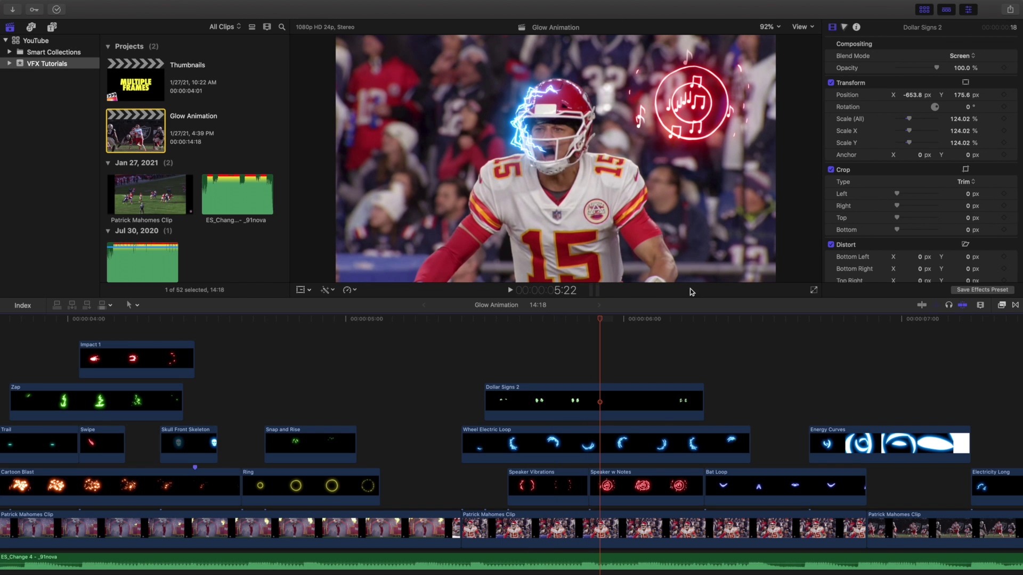
{"action": "scroll", "coordinate": [698, 360], "scroll_direction": "right", "scroll_amount": 5}
{"action": "key", "text": "Right"}
{"action": "key", "text": "Right"}
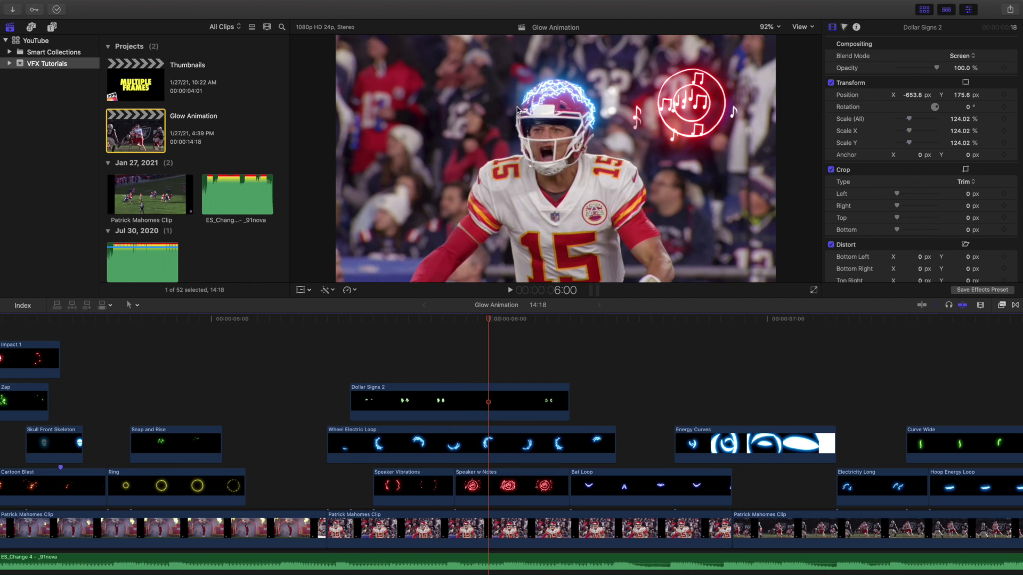
{"action": "key", "text": "space"}
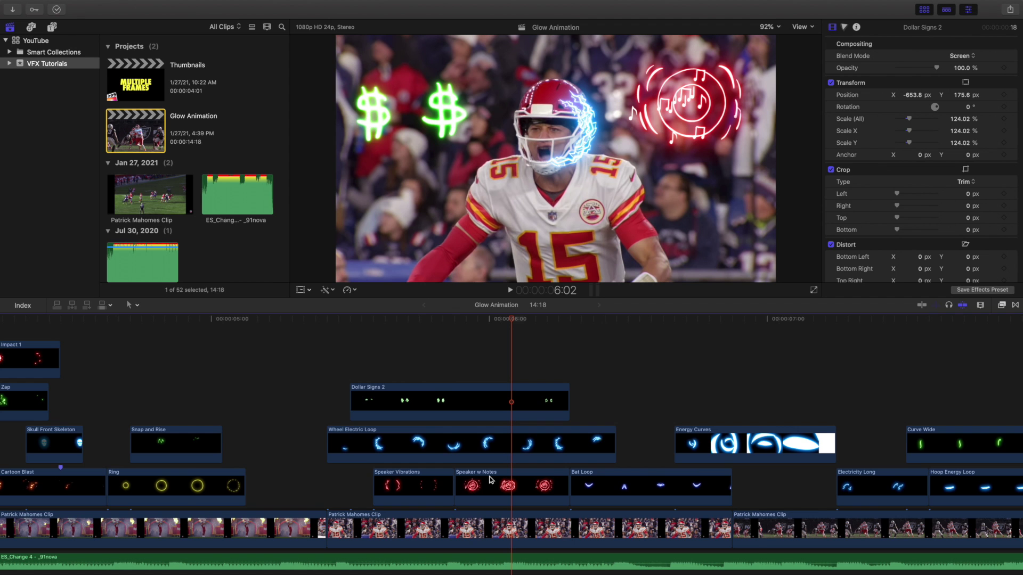
{"action": "scroll", "coordinate": [489, 471], "scroll_direction": "right", "scroll_amount": 4}
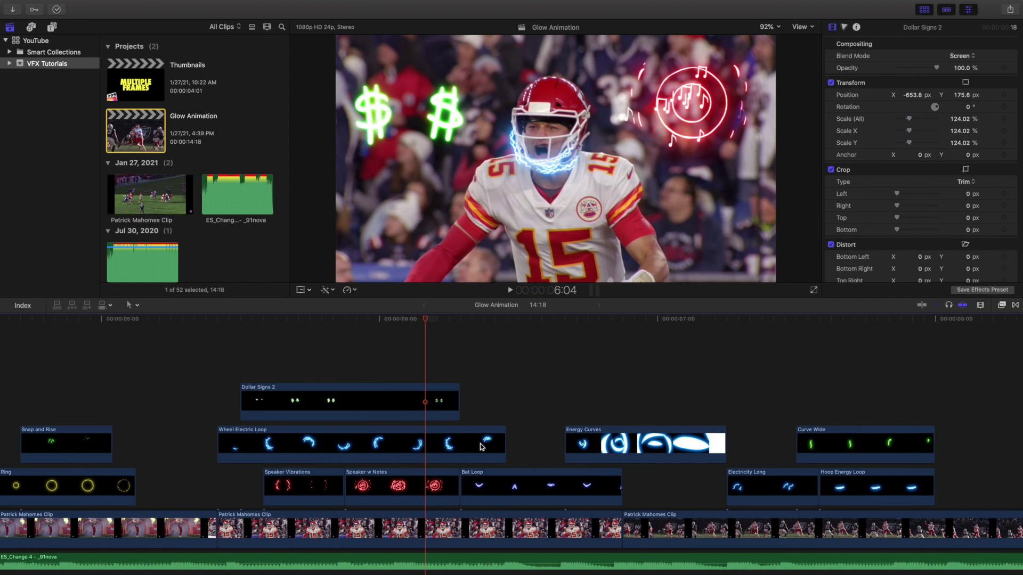
{"action": "left_click", "coordinate": [481, 447]}
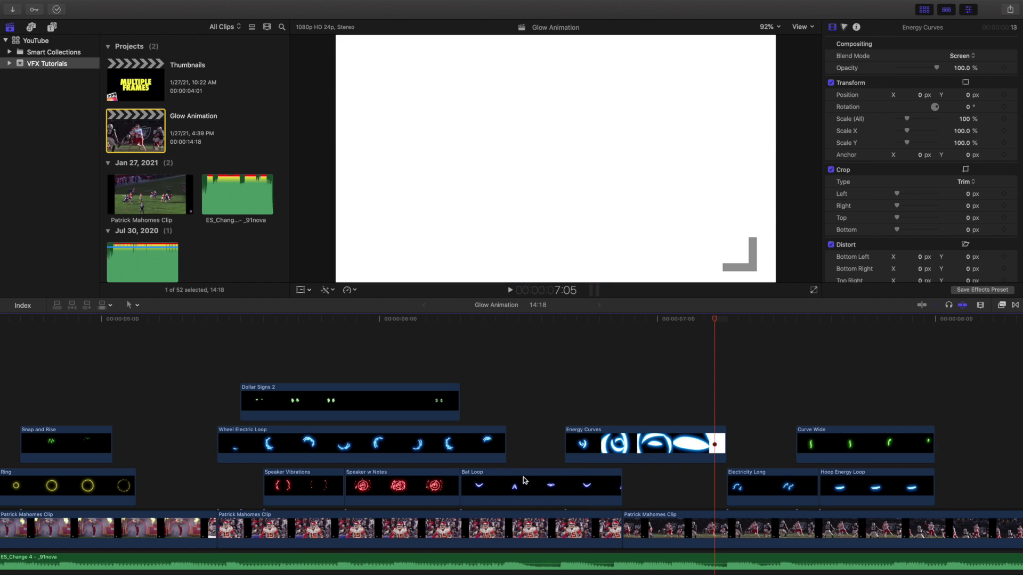
Move to the Electricity Long clip and examine frame by frame how its keyframed bolts travel up the quarterback's leg and torso
{"action": "scroll", "coordinate": [684, 471], "scroll_direction": "right", "scroll_amount": 10}
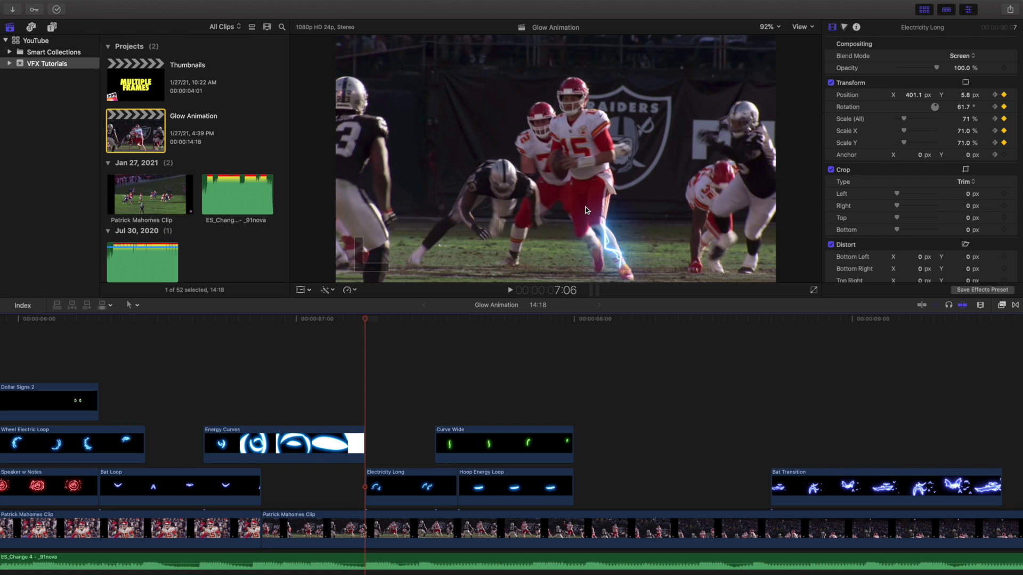
{"action": "key", "text": "Right"}
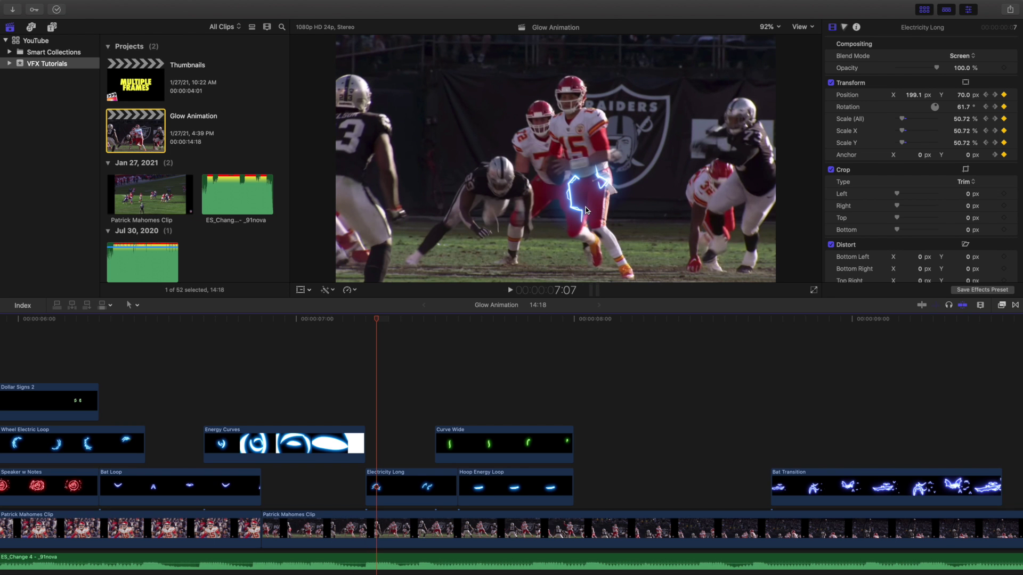
{"action": "key", "text": "Right"}
{"action": "key", "text": "Right"}
{"action": "key", "text": "Right"}
{"action": "key", "text": "Right"}
{"action": "key", "text": "Right"}
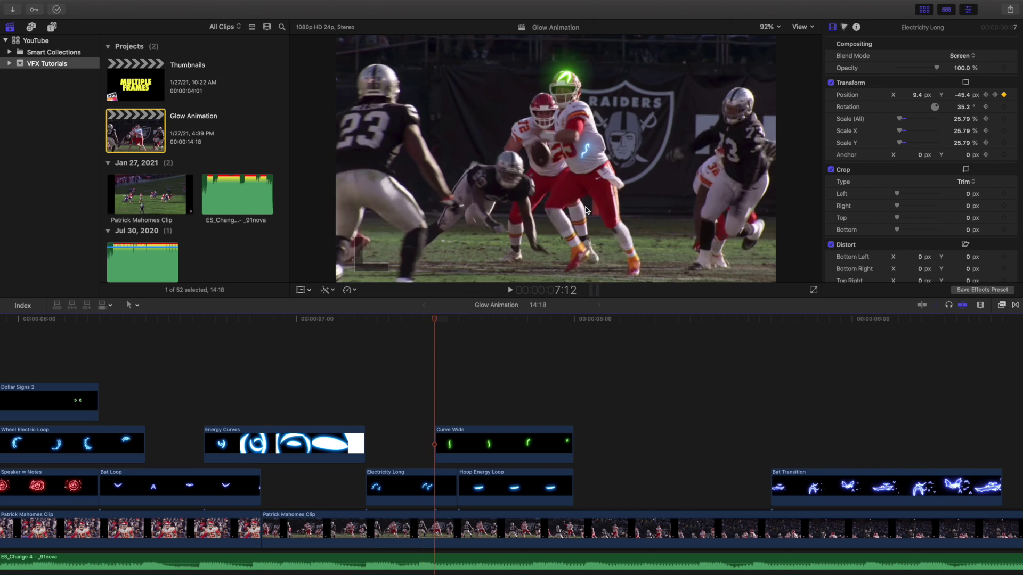
Step through the Curve Wide and Hoop Energy Loop clips to examine how they circle the quarterback, then play through the throw
{"action": "key", "text": "Right"}
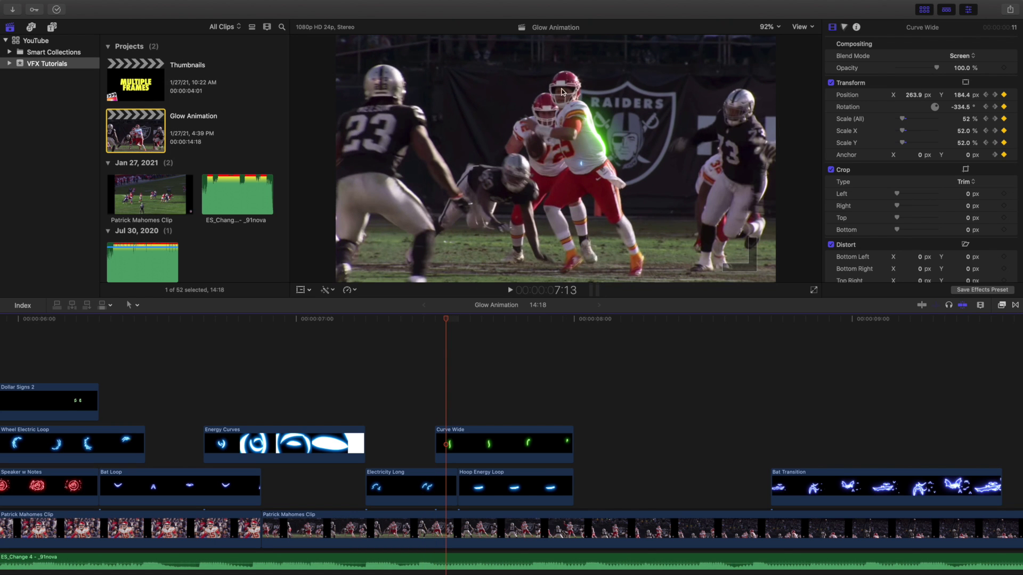
{"action": "key", "text": "Right"}
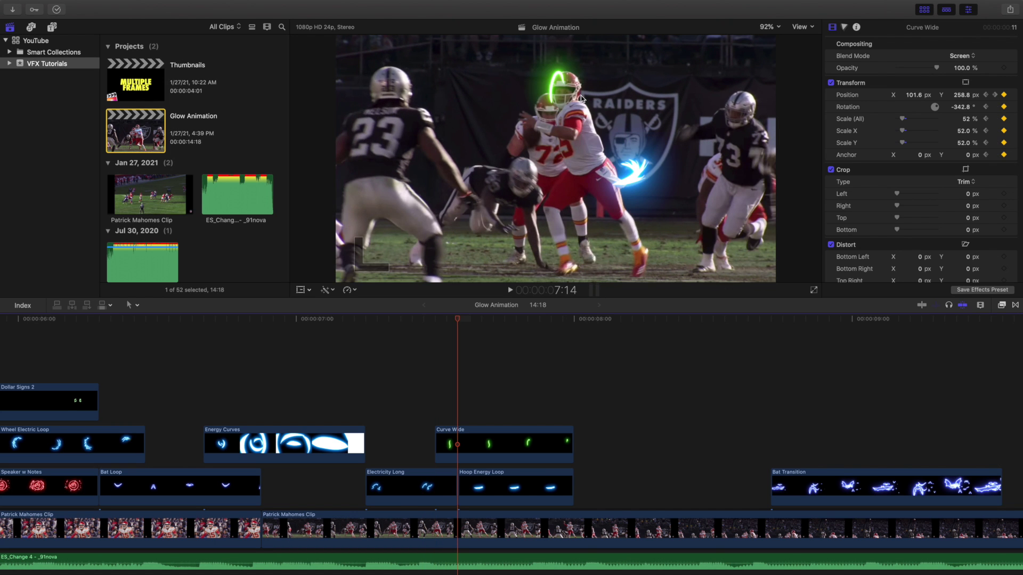
{"action": "key", "text": "Right"}
{"action": "key", "text": "Right"}
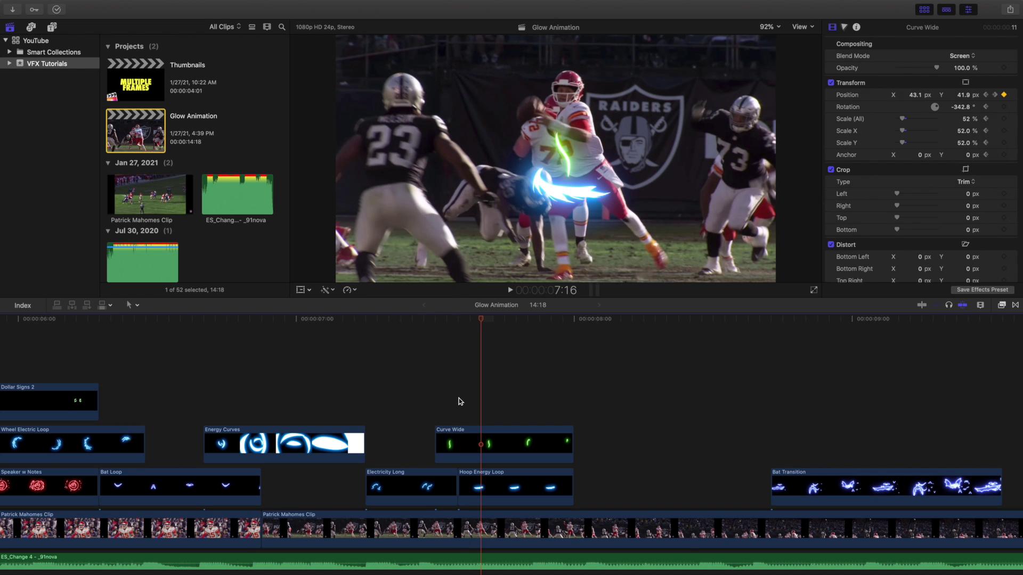
{"action": "key", "text": "Left"}
{"action": "key", "text": "Left"}
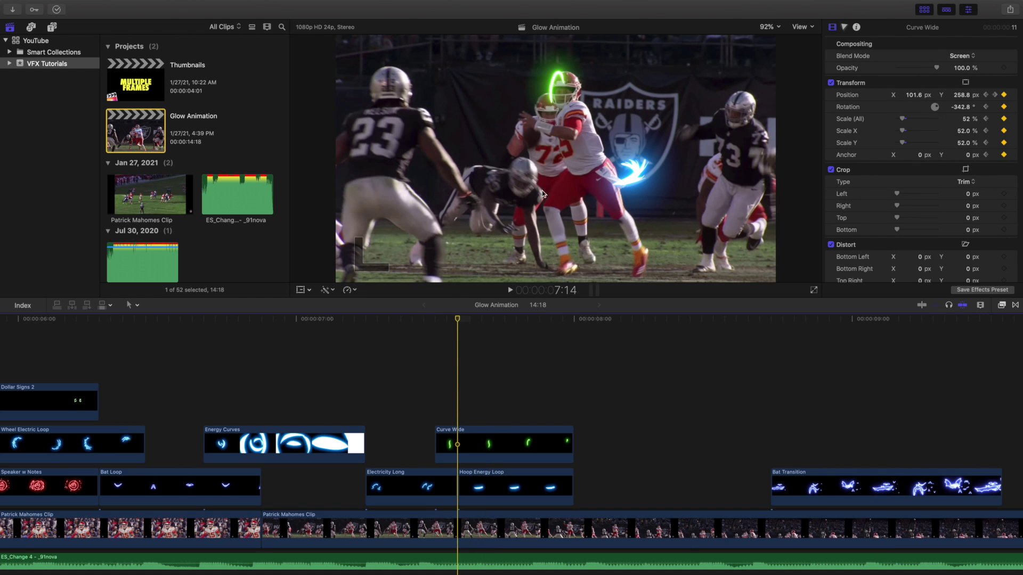
{"action": "key", "text": "space"}
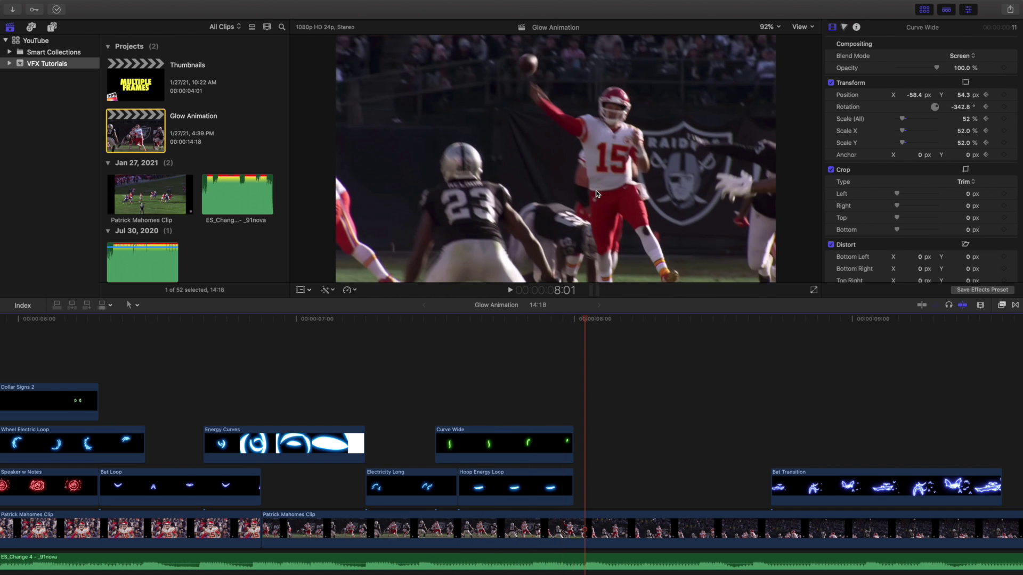
Move to the Bat Transition clip and examine how the glowing bats follow the thrown football
{"action": "scroll", "coordinate": [690, 354], "scroll_direction": "right", "scroll_amount": 8}
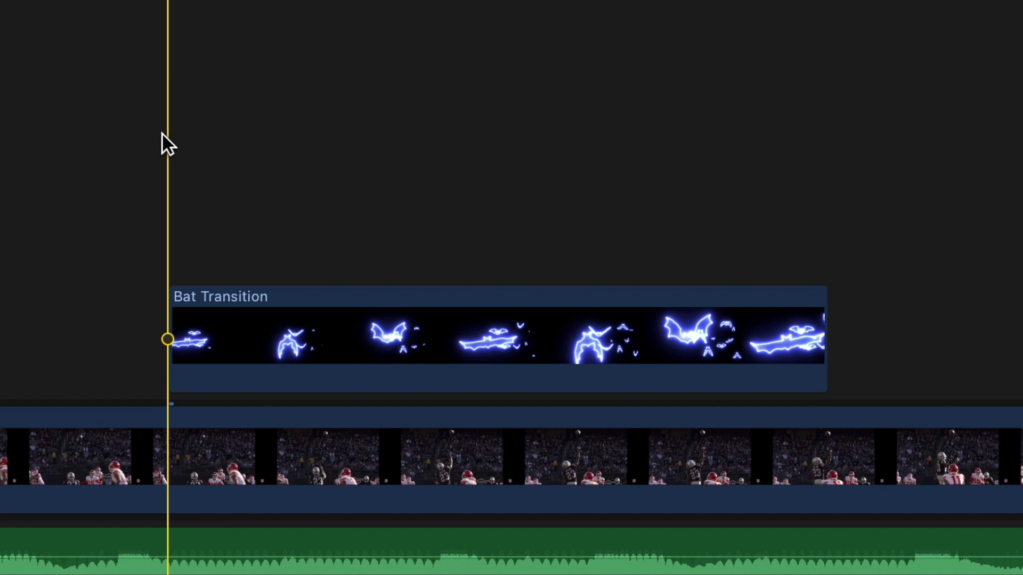
{"action": "left_click", "coordinate": [550, 418]}
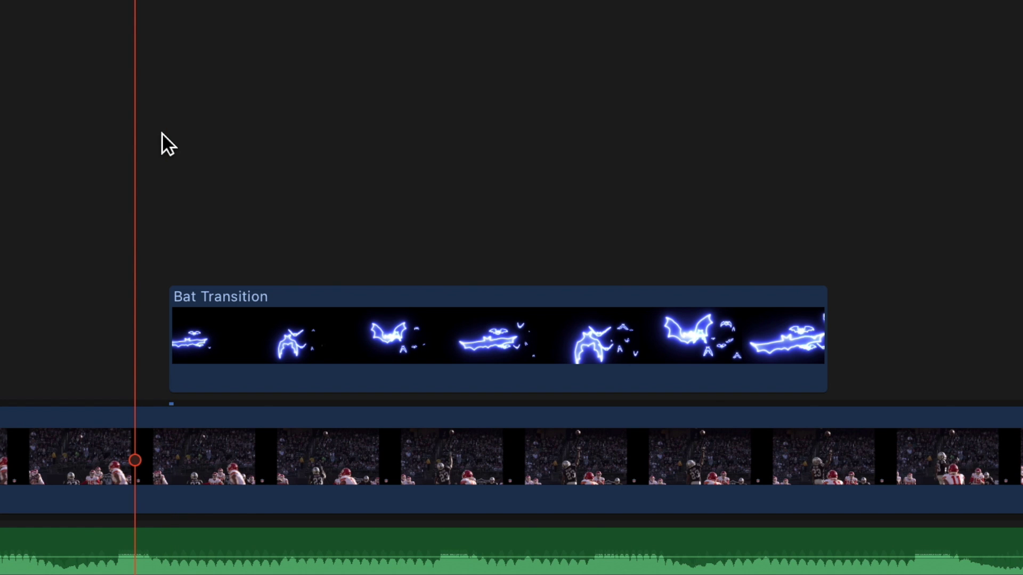
{"action": "key", "text": "Right"}
{"action": "key", "text": "Right"}
{"action": "key", "text": "Right"}
{"action": "key", "text": "Right"}
{"action": "key", "text": "Right"}
{"action": "key", "text": "Right"}
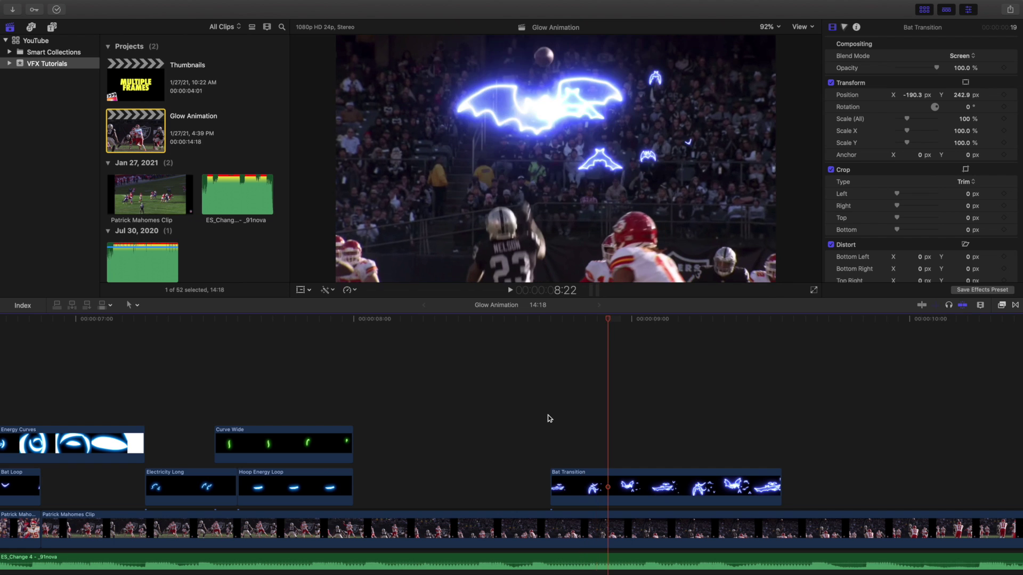
{"action": "key", "text": "space"}
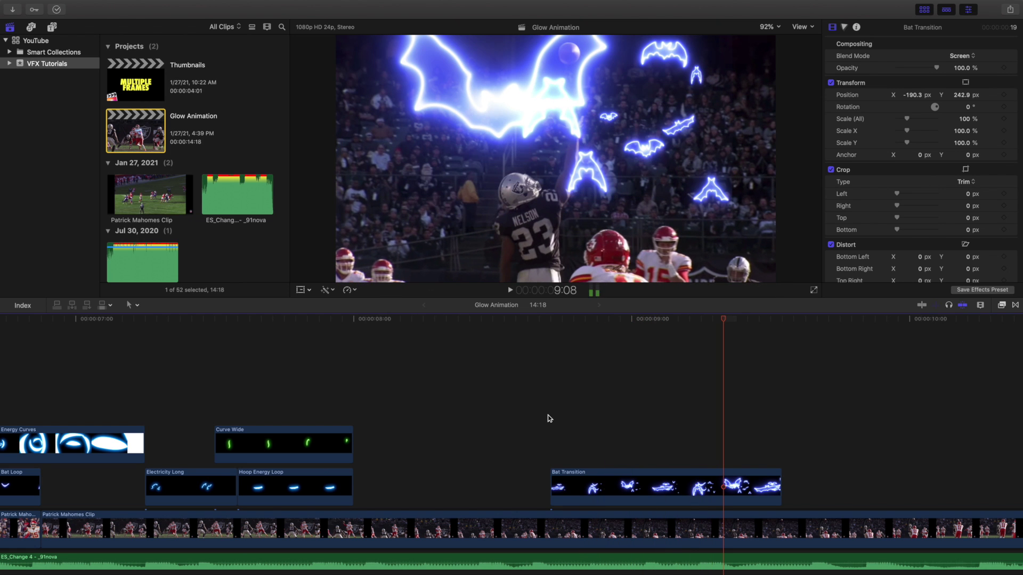
Show the whole project in the timeline, play the Glow Animation from its start, and return to the first frame
{"action": "key", "text": "super+minus"}
{"action": "key", "text": "super+minus"}
{"action": "key", "text": "super+minus"}
{"action": "key", "text": "super+minus"}
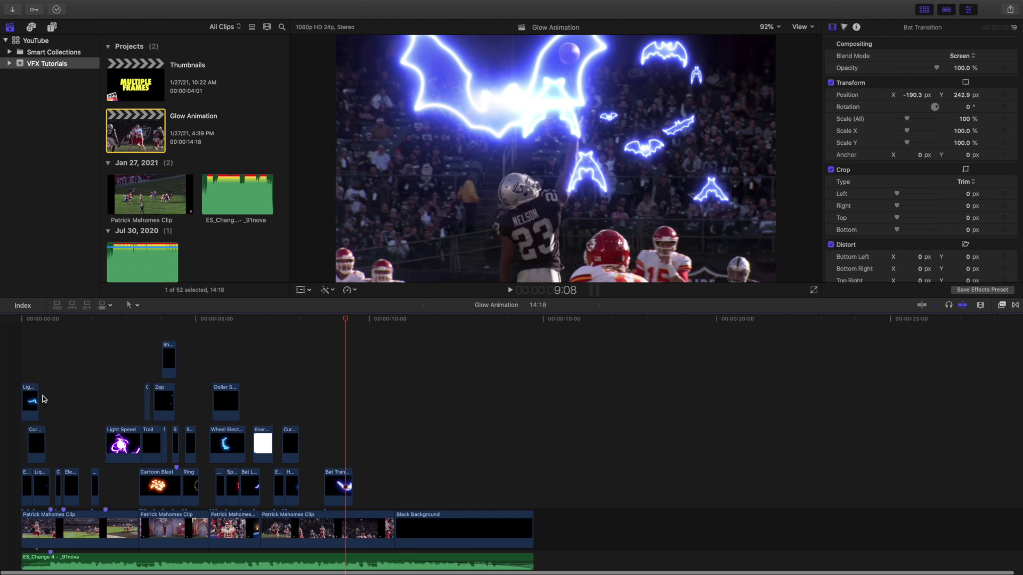
{"action": "key", "text": "space"}
{"action": "key", "text": "Home"}
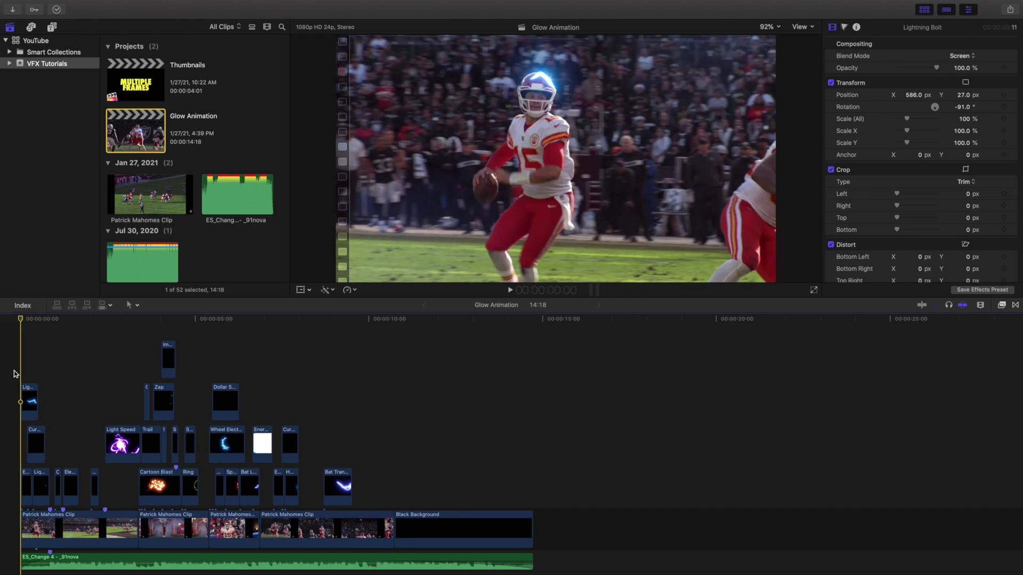
{"action": "key", "text": "space"}
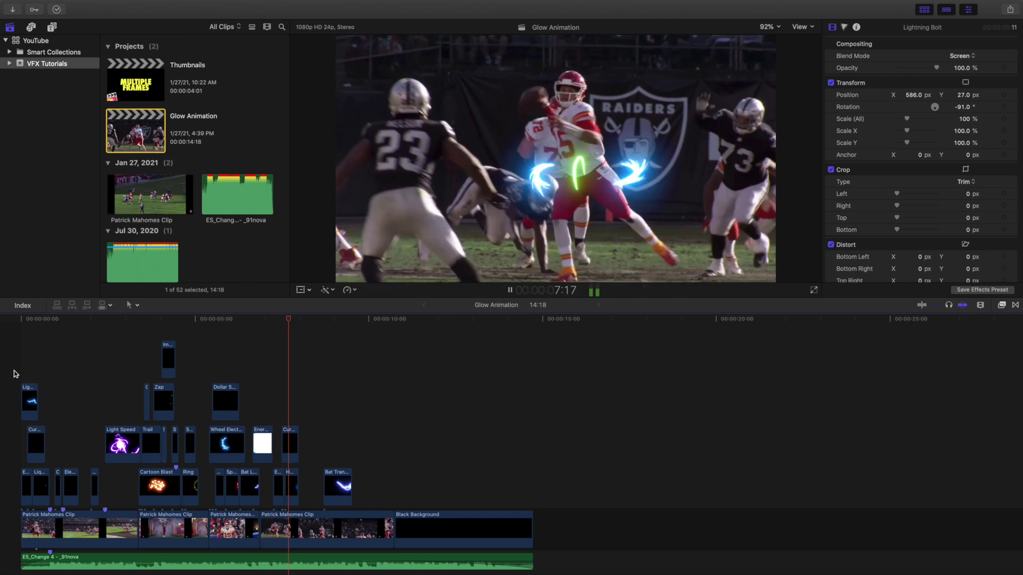
{"action": "key", "text": "space"}
{"action": "key", "text": "Home"}
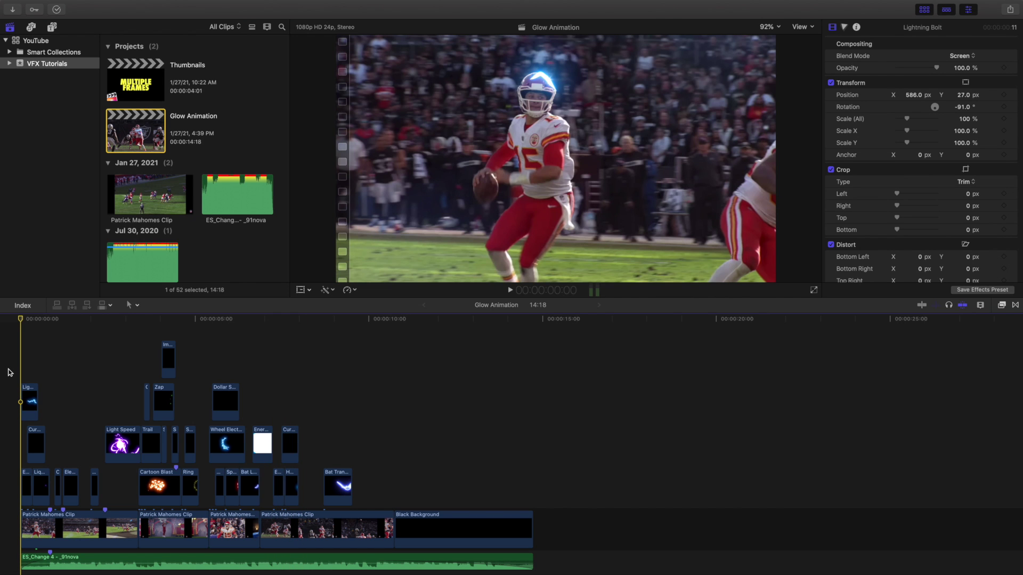
Review the finished animation from its first frame through the bat catch and closing footage, pausing on the Bat Transition effect, then return to the start
{"action": "key", "text": "space"}
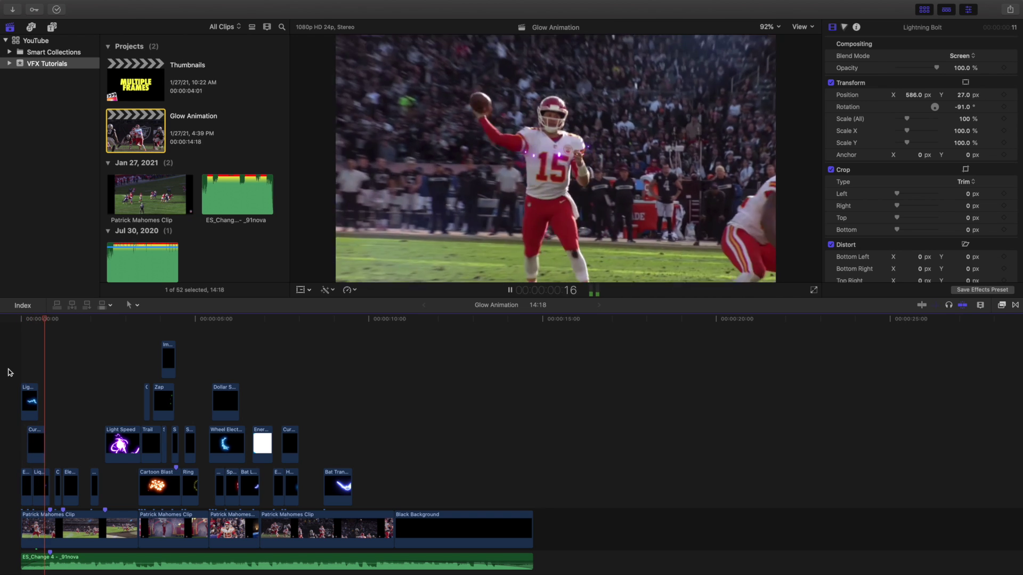
{"action": "key", "text": "space"}
{"action": "key", "text": "Home"}
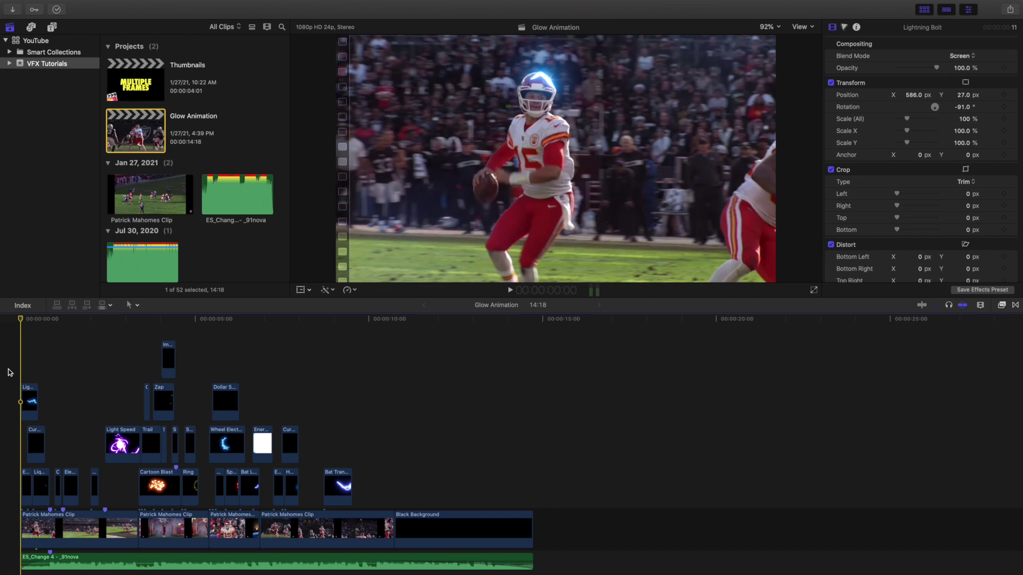
{"action": "key", "text": "space"}
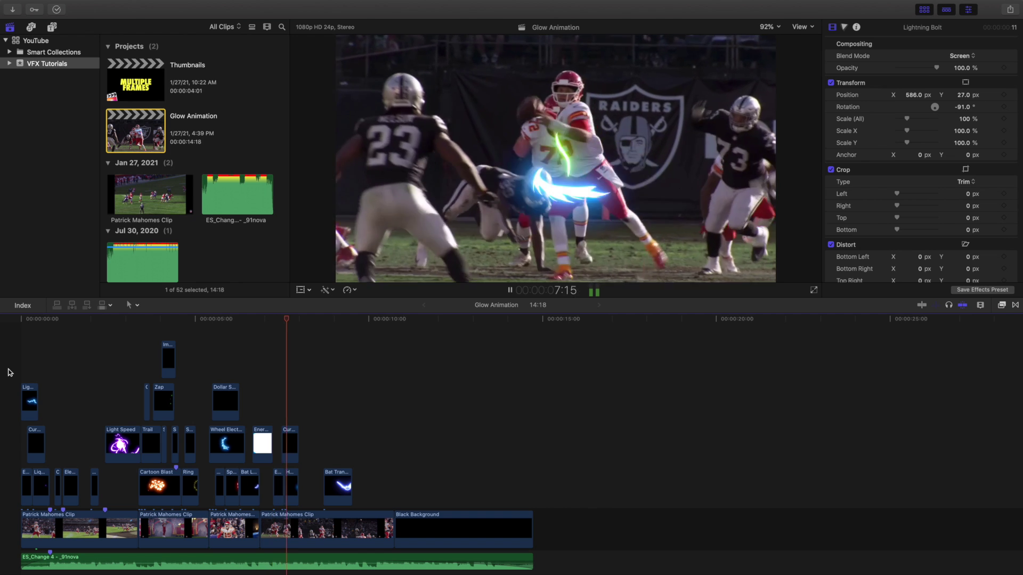
{"action": "key", "text": "space"}
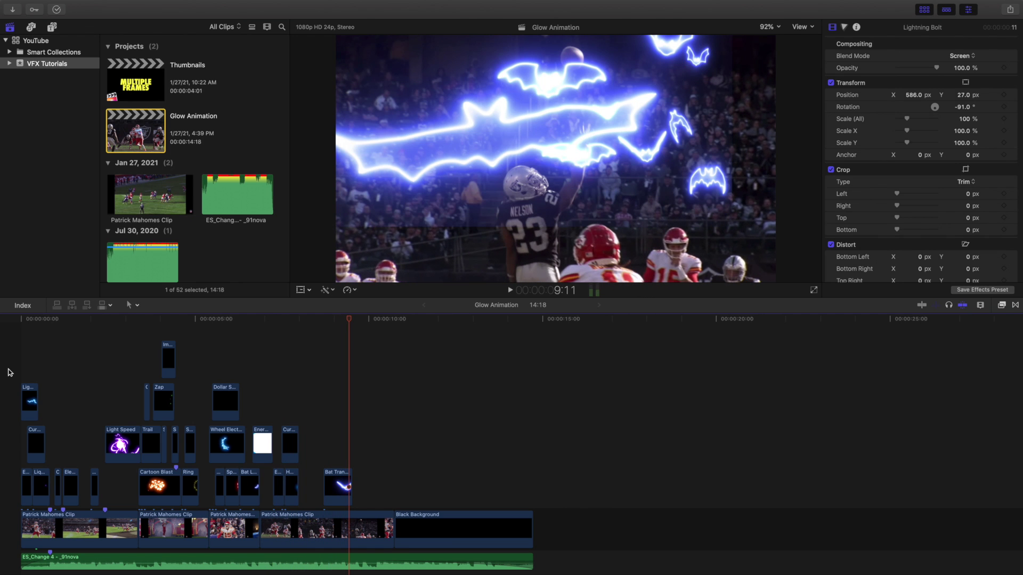
{"action": "key", "text": "space"}
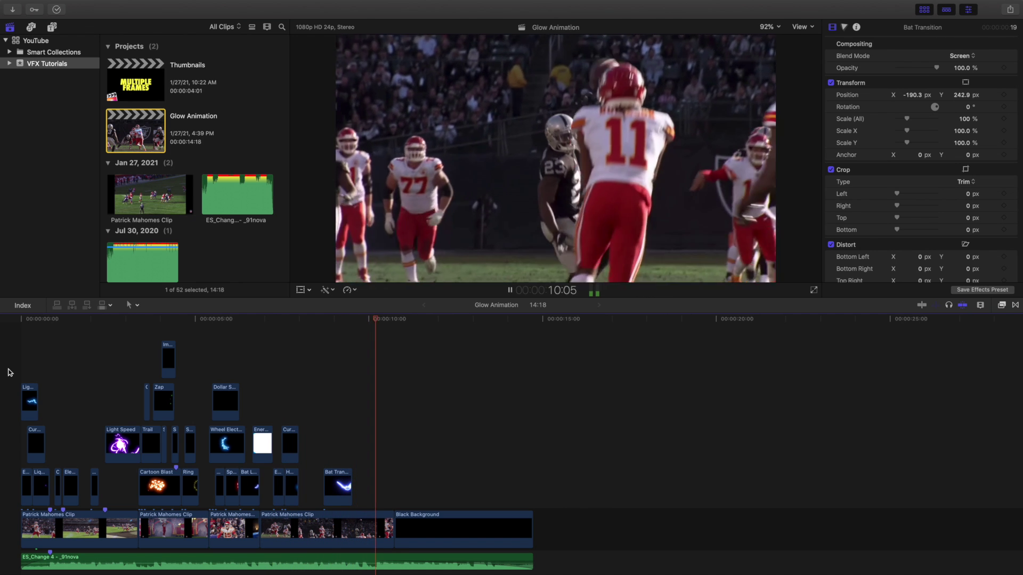
{"action": "key", "text": "Home"}
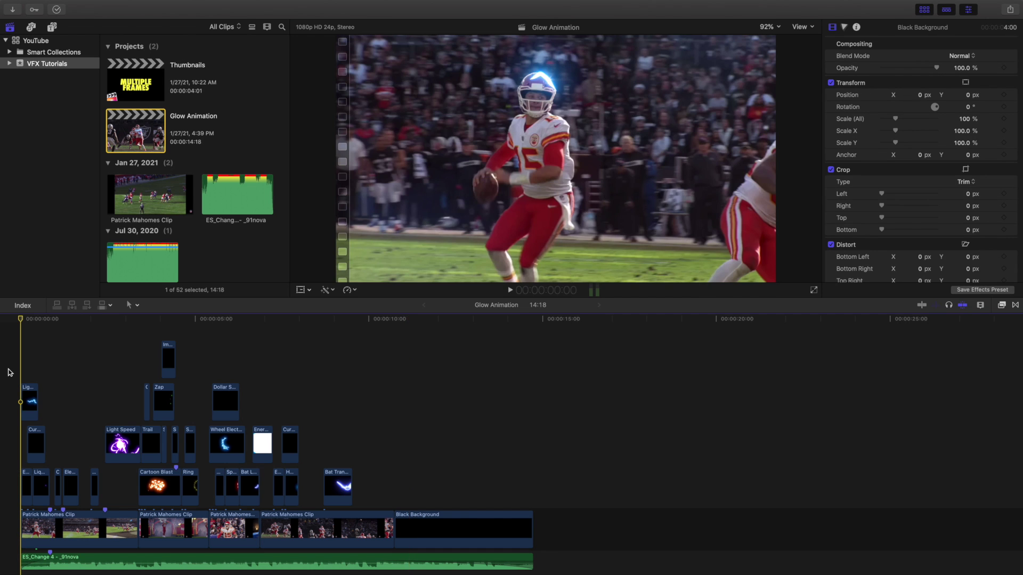